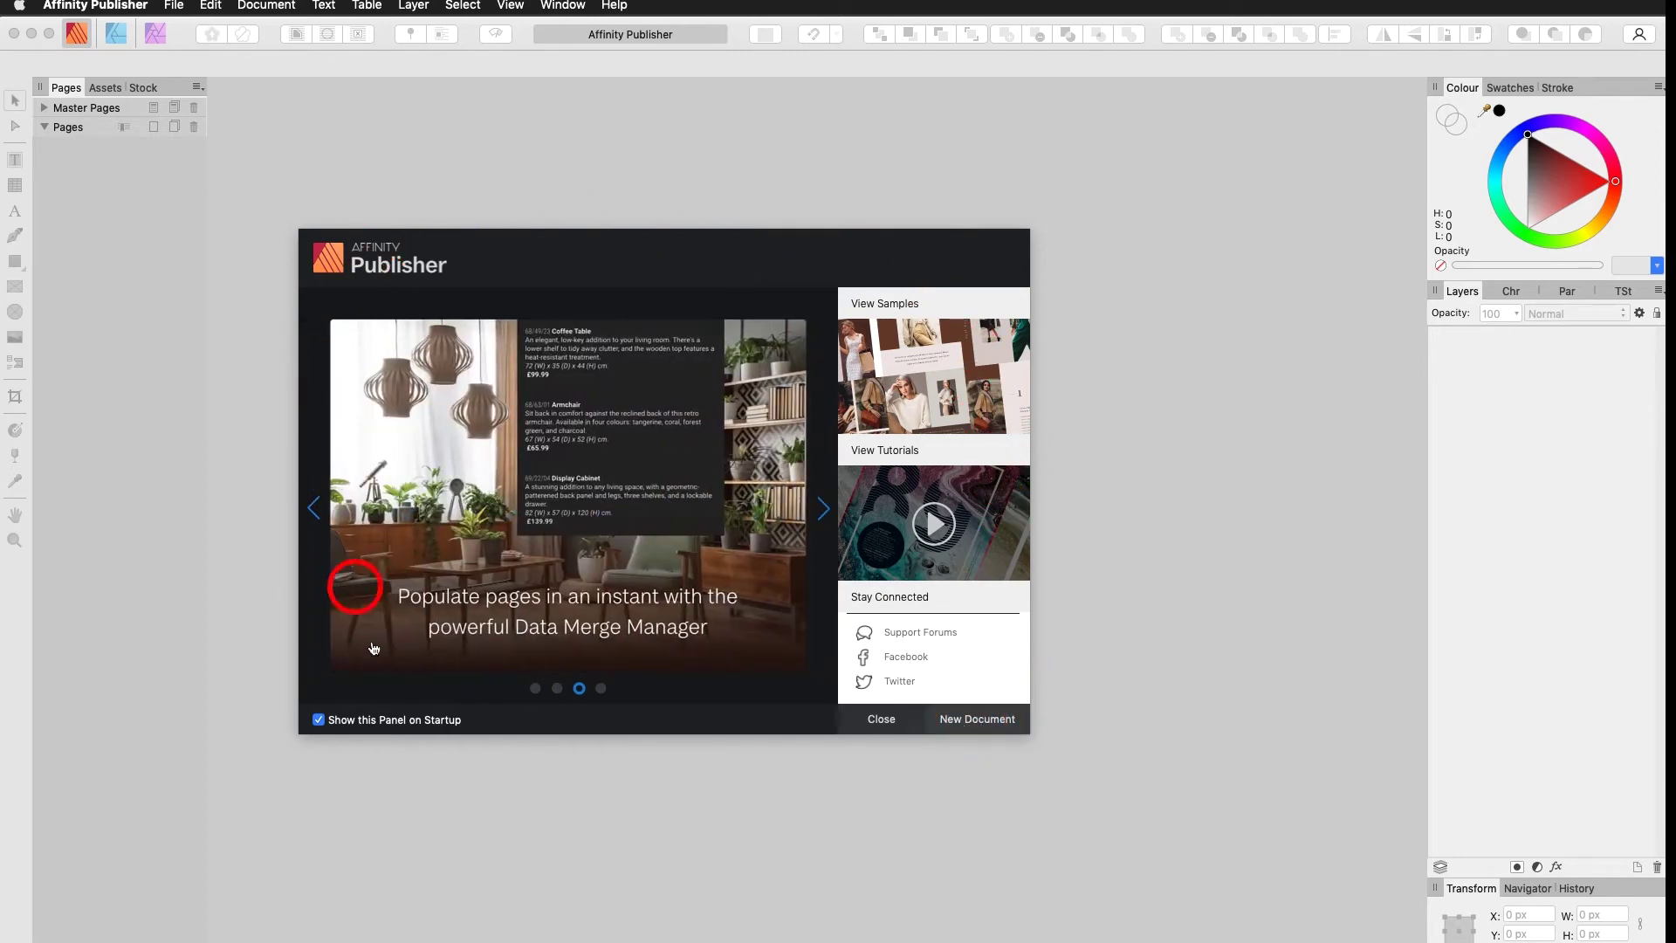
Step: Choose File > New… to bring up the New Document dialog
{"action": "left_click", "coordinate": [173, 5]}
{"action": "left_click", "coordinate": [183, 26]}
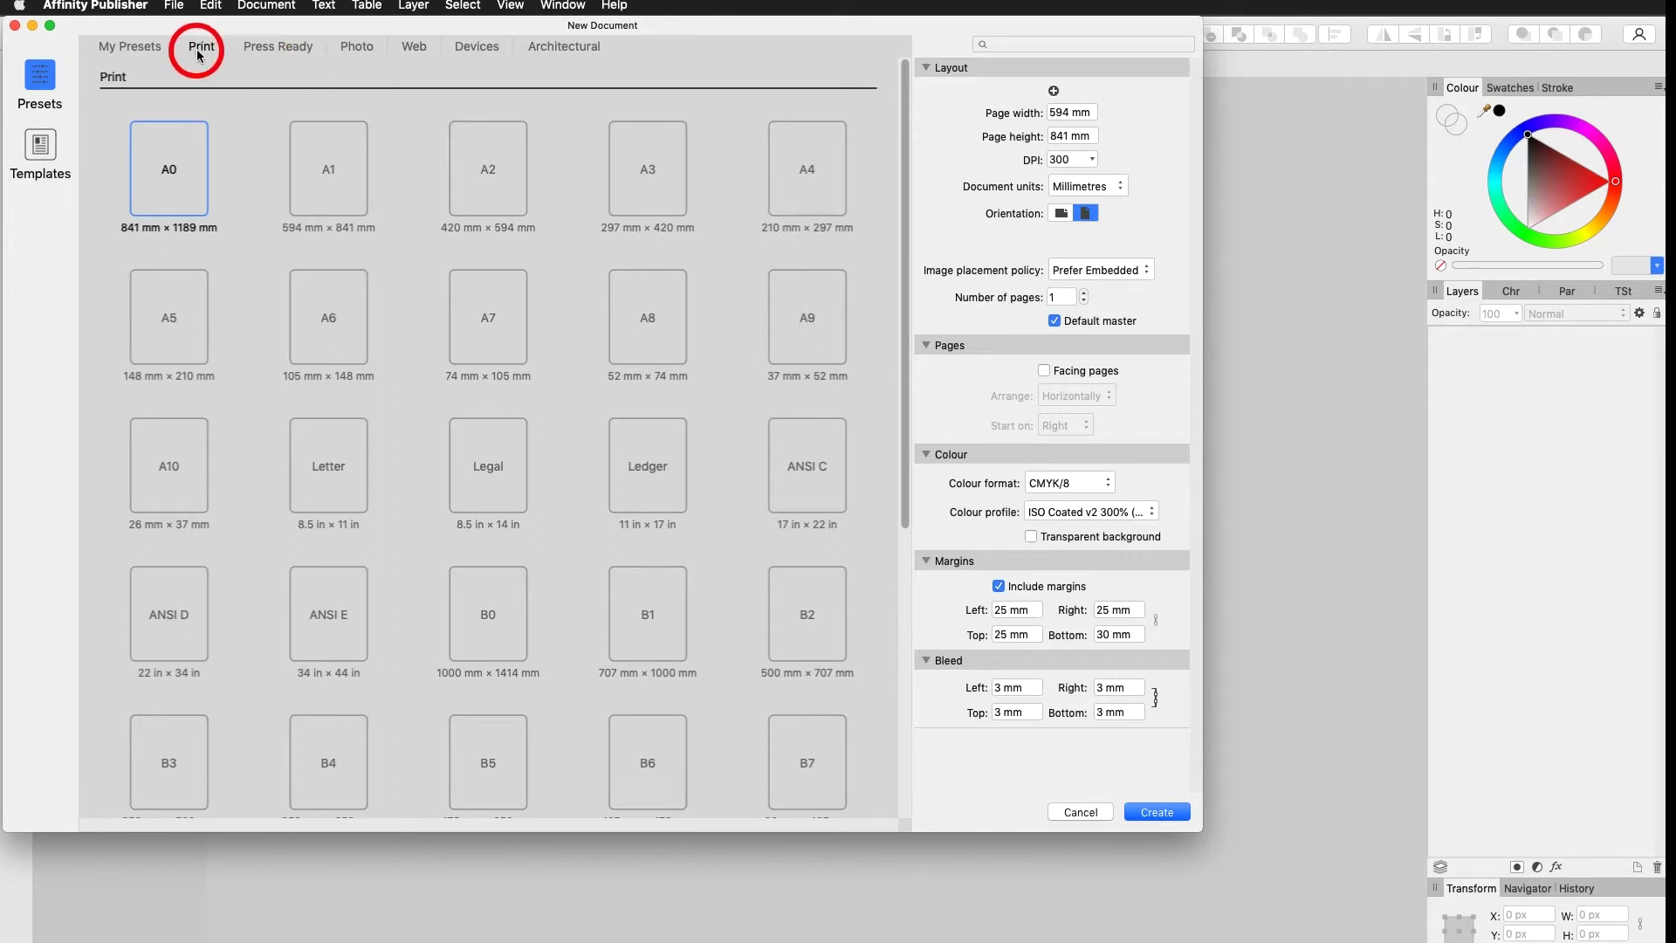
Step: Browse the Press Ready, Photo, Web, Devices and Architectural presets, then pick Print A1 (594 × 841 mm)
{"action": "left_click", "coordinate": [278, 48]}
{"action": "left_click", "coordinate": [356, 50]}
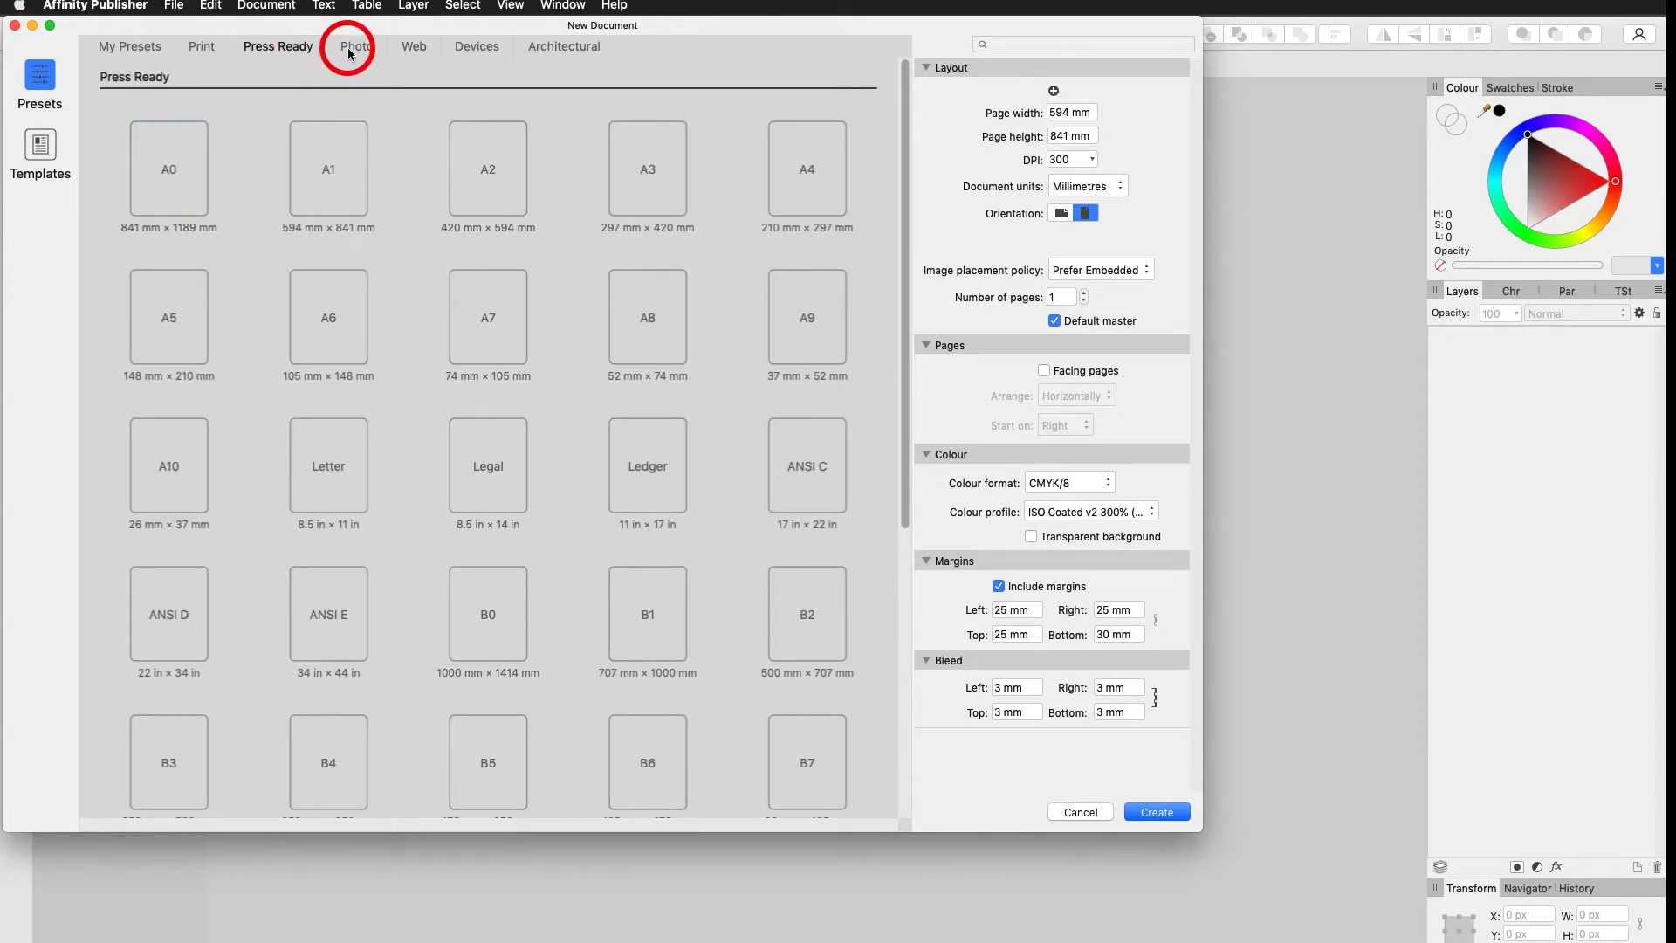
{"action": "left_click", "coordinate": [427, 55]}
{"action": "left_click", "coordinate": [477, 53]}
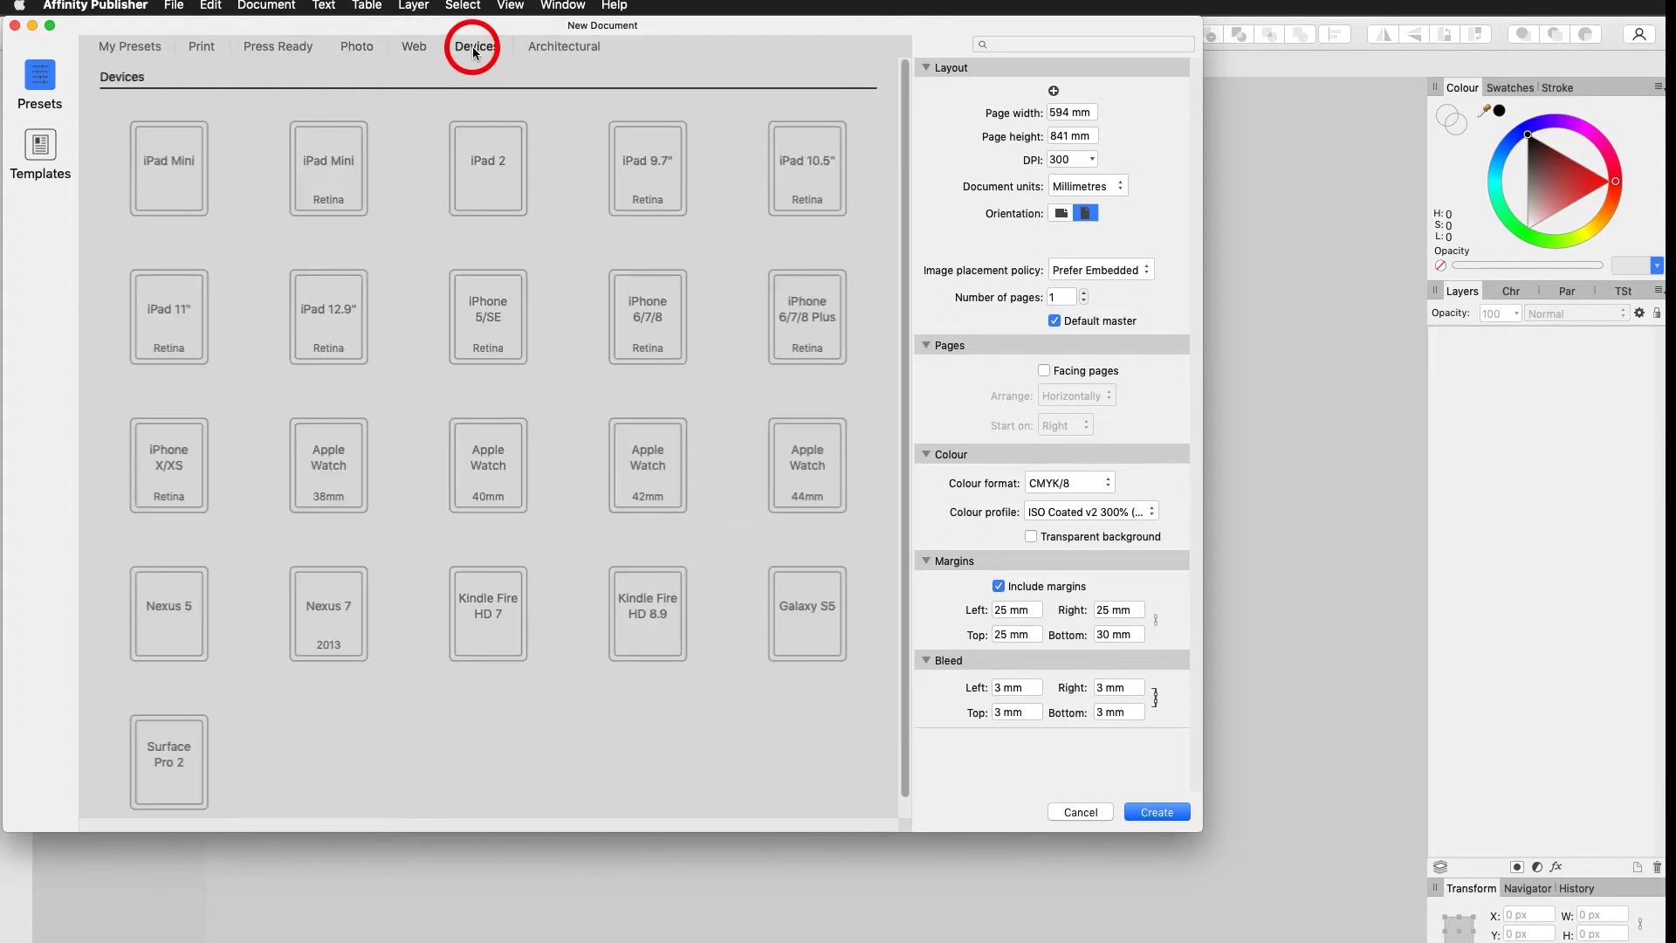
{"action": "left_click", "coordinate": [546, 49]}
{"action": "left_click", "coordinate": [203, 50]}
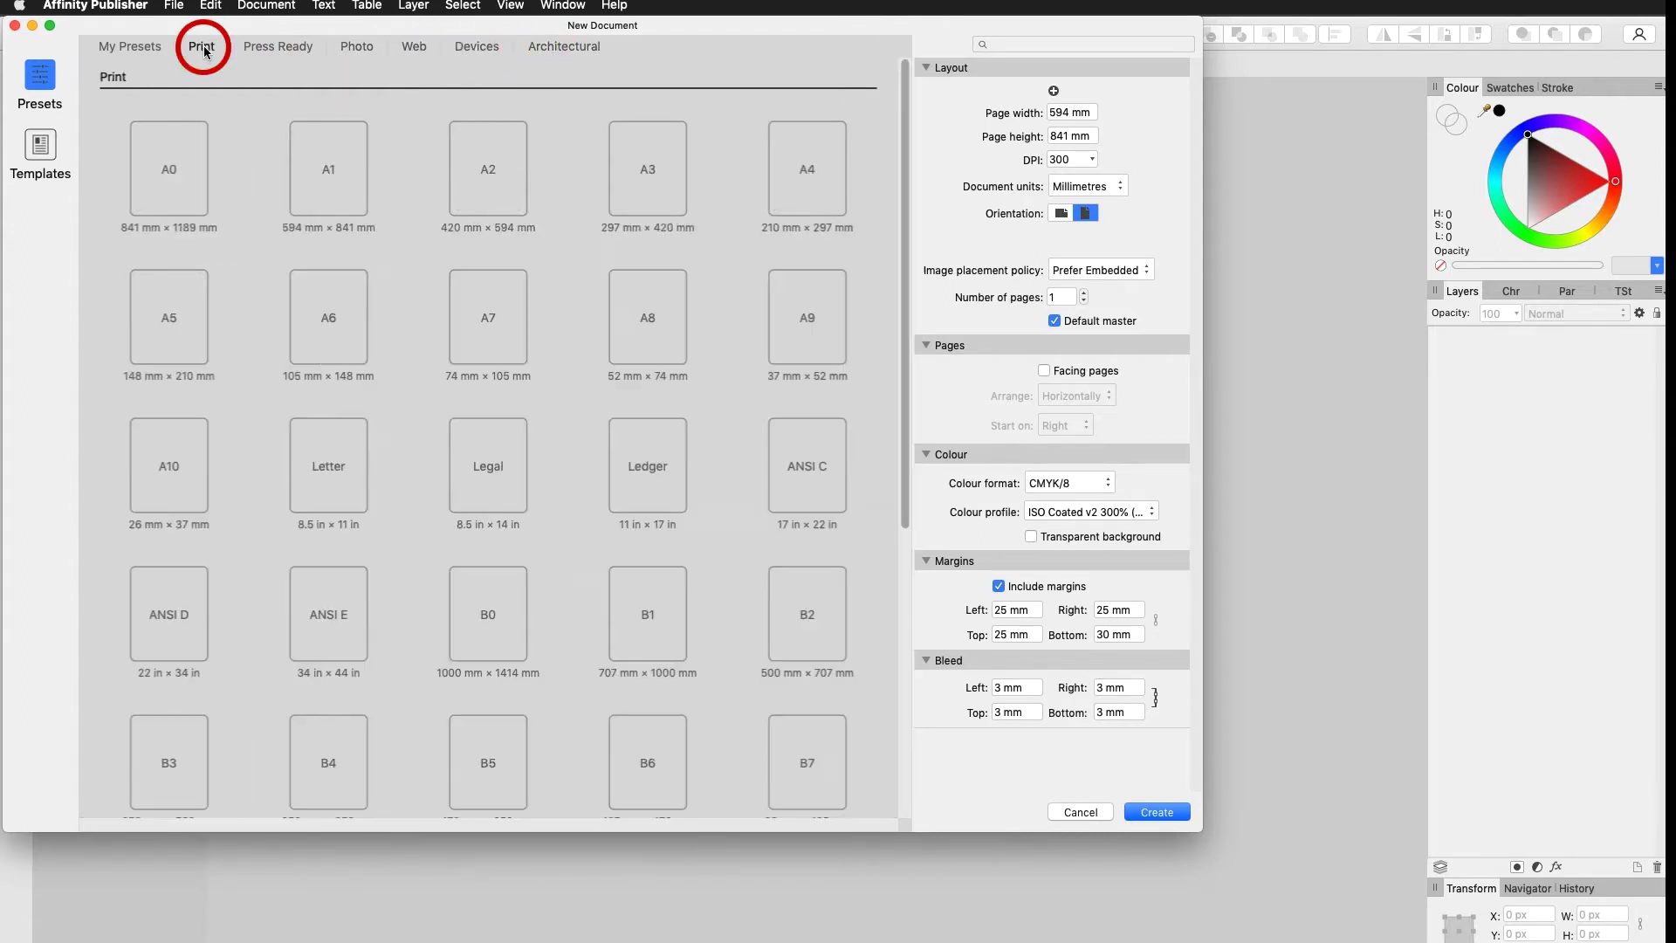
{"action": "left_click", "coordinate": [254, 165]}
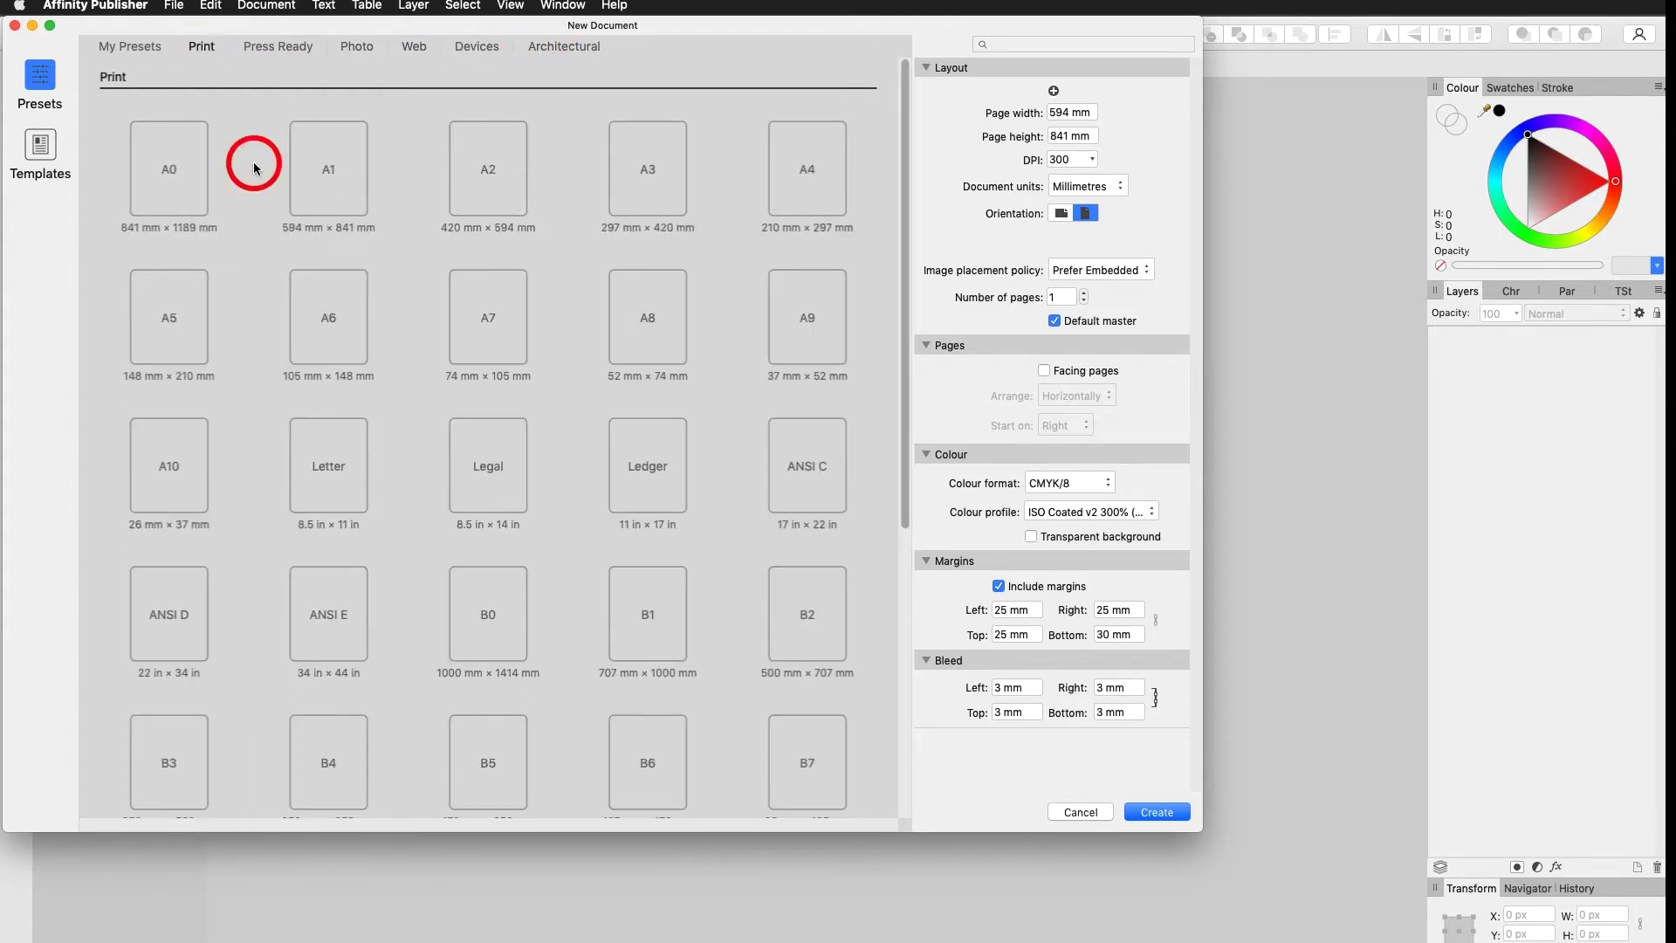
{"action": "left_click", "coordinate": [314, 196]}
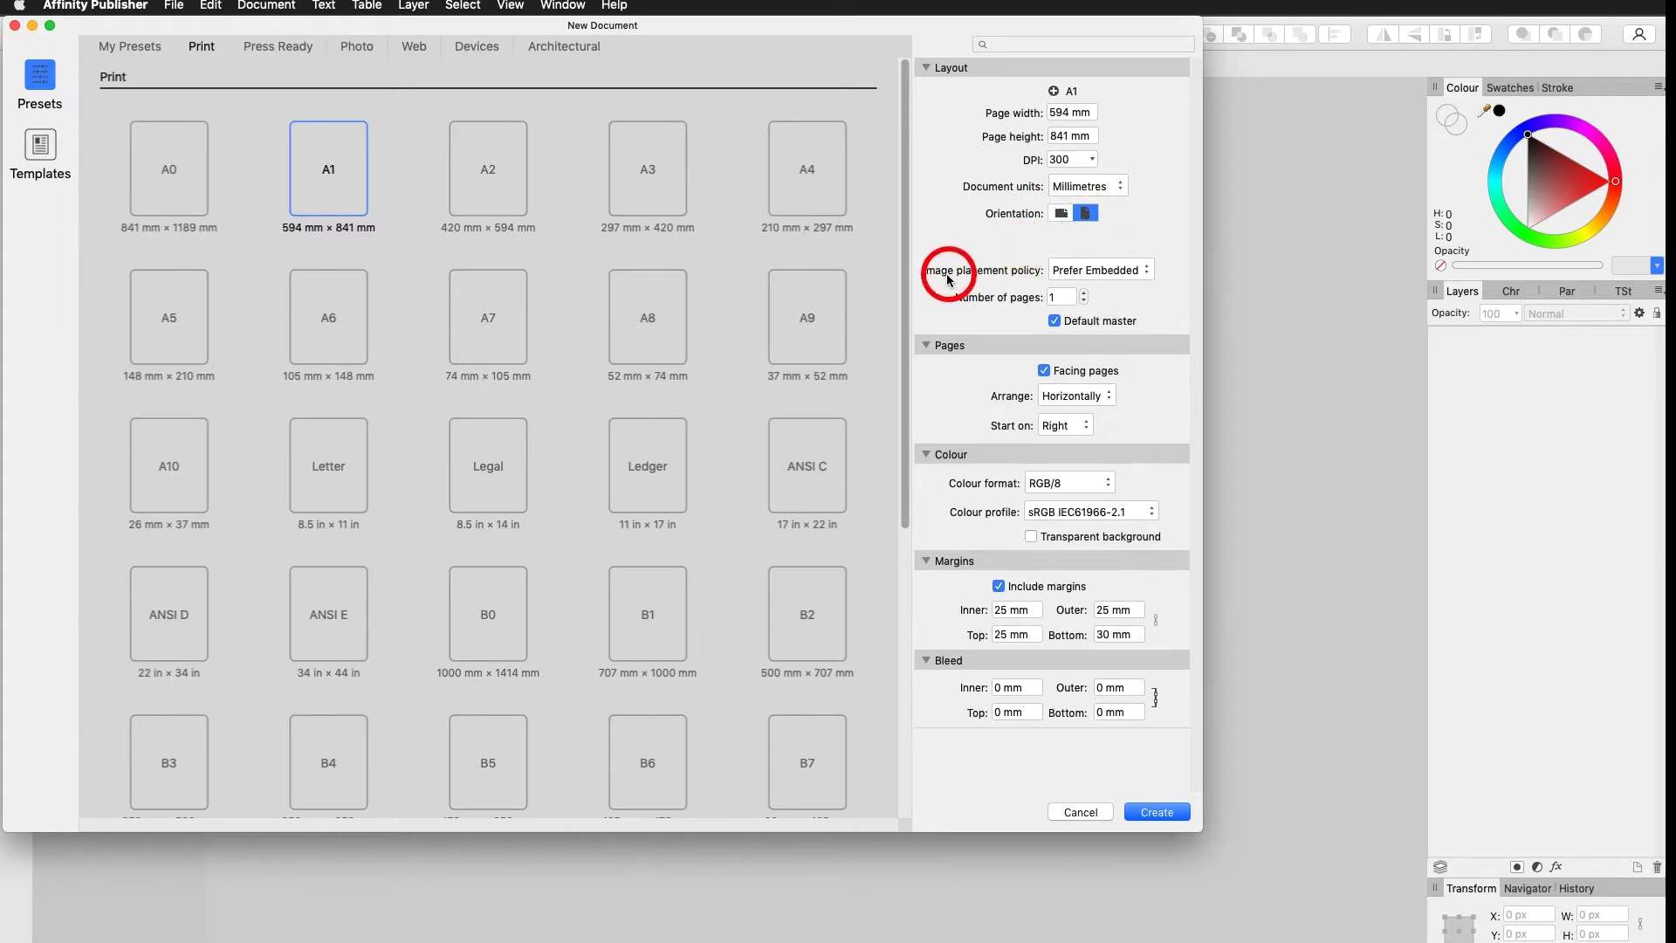
Step: Toggle image placement to Prefer Linked and back to Prefer Embedded, and turn off Facing pages
{"action": "left_click", "coordinate": [1124, 281]}
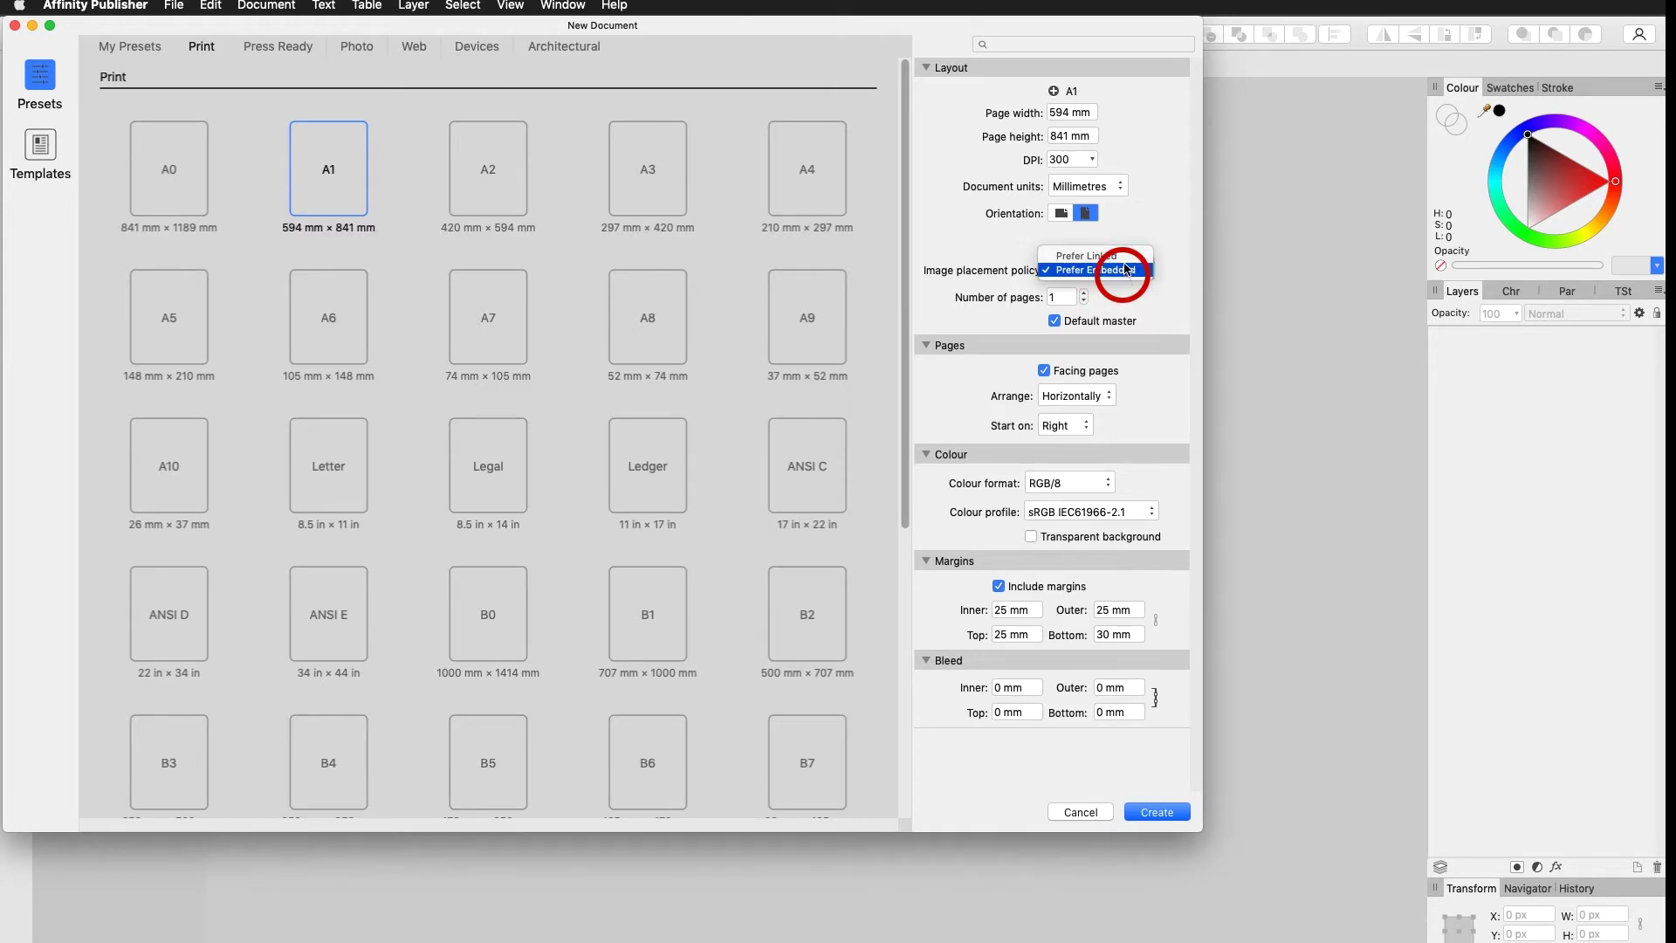
{"action": "left_click", "coordinate": [1125, 259]}
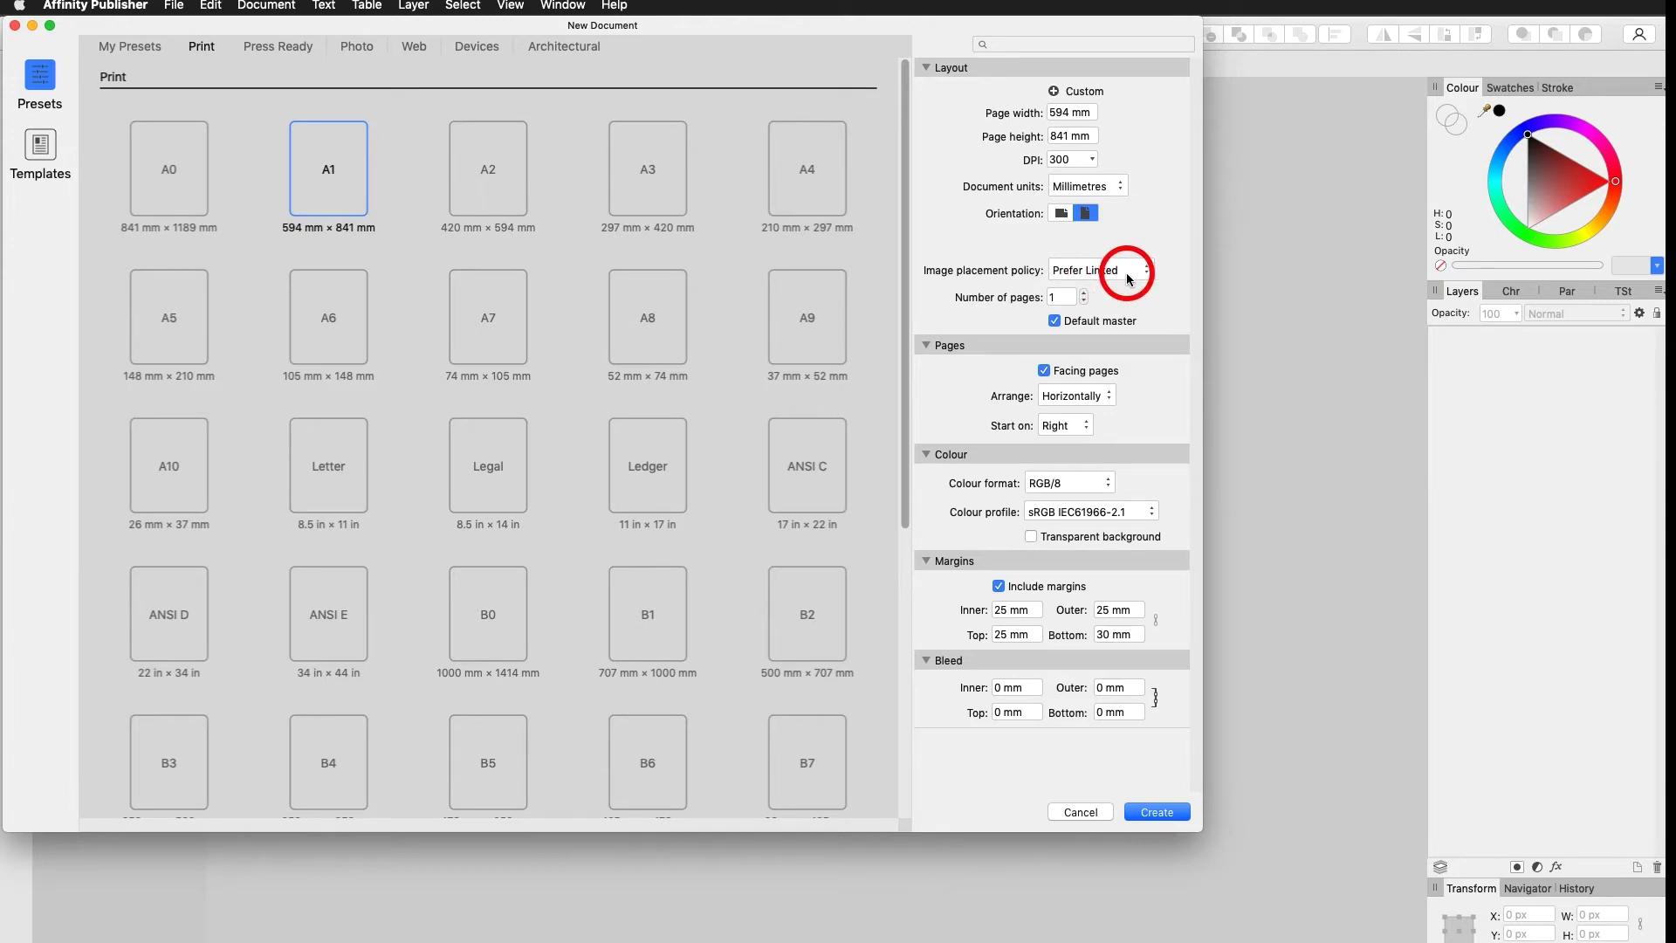
{"action": "left_click_drag", "start_coordinate": [1107, 275], "coordinate": [1079, 281]}
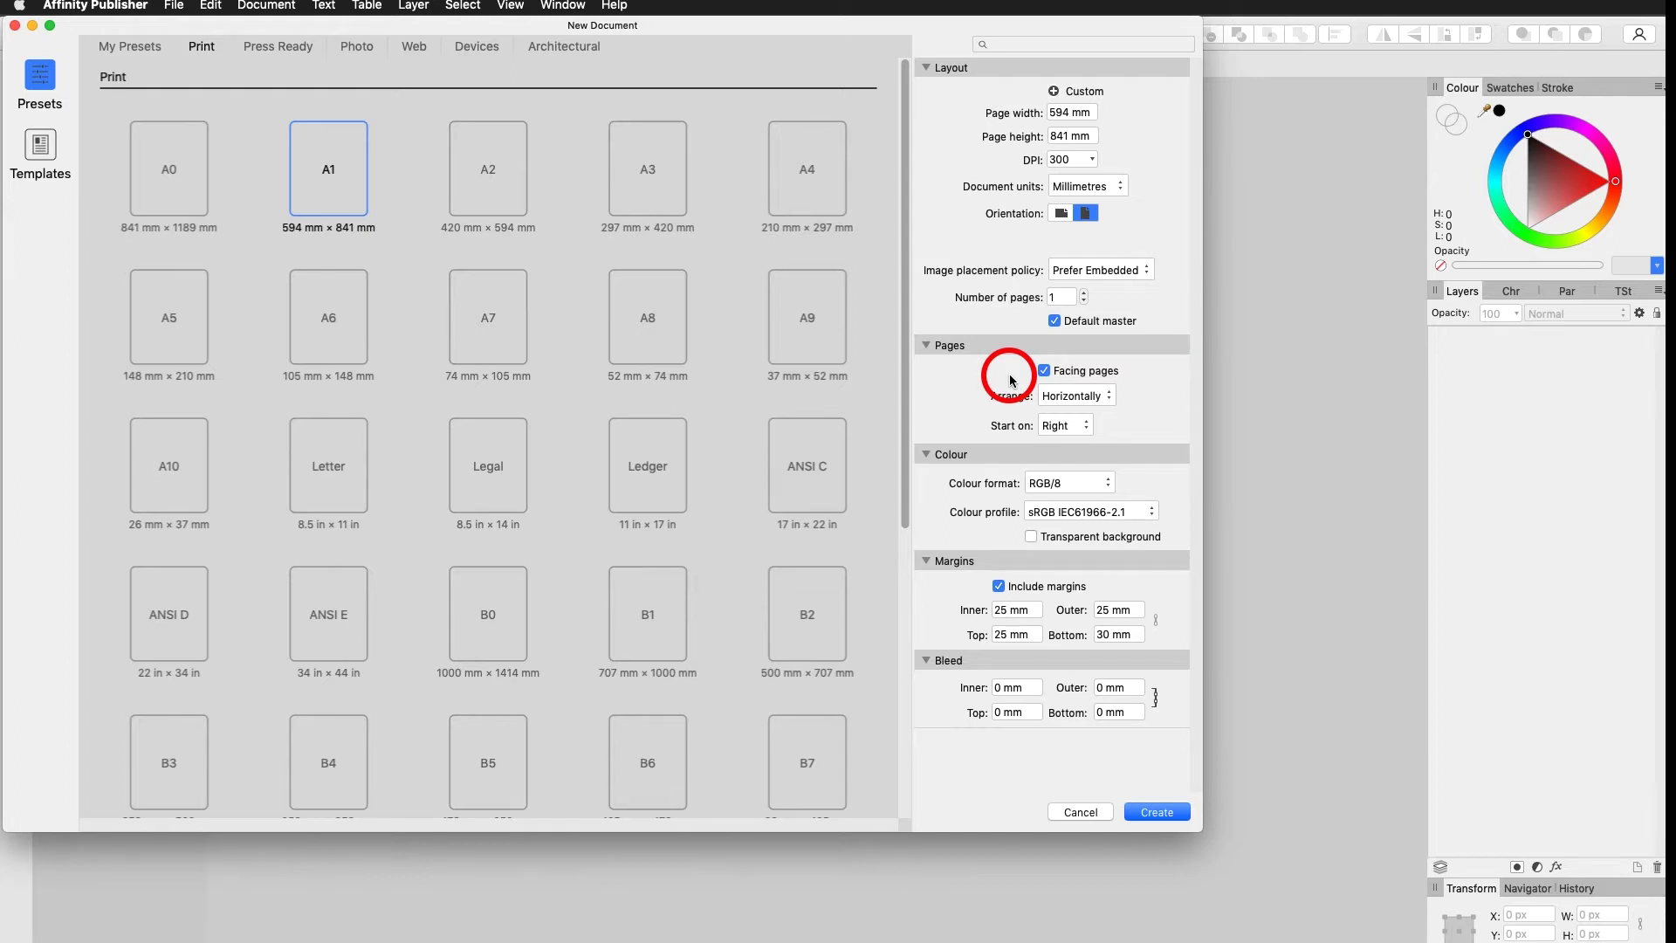
{"action": "left_click", "coordinate": [1091, 382]}
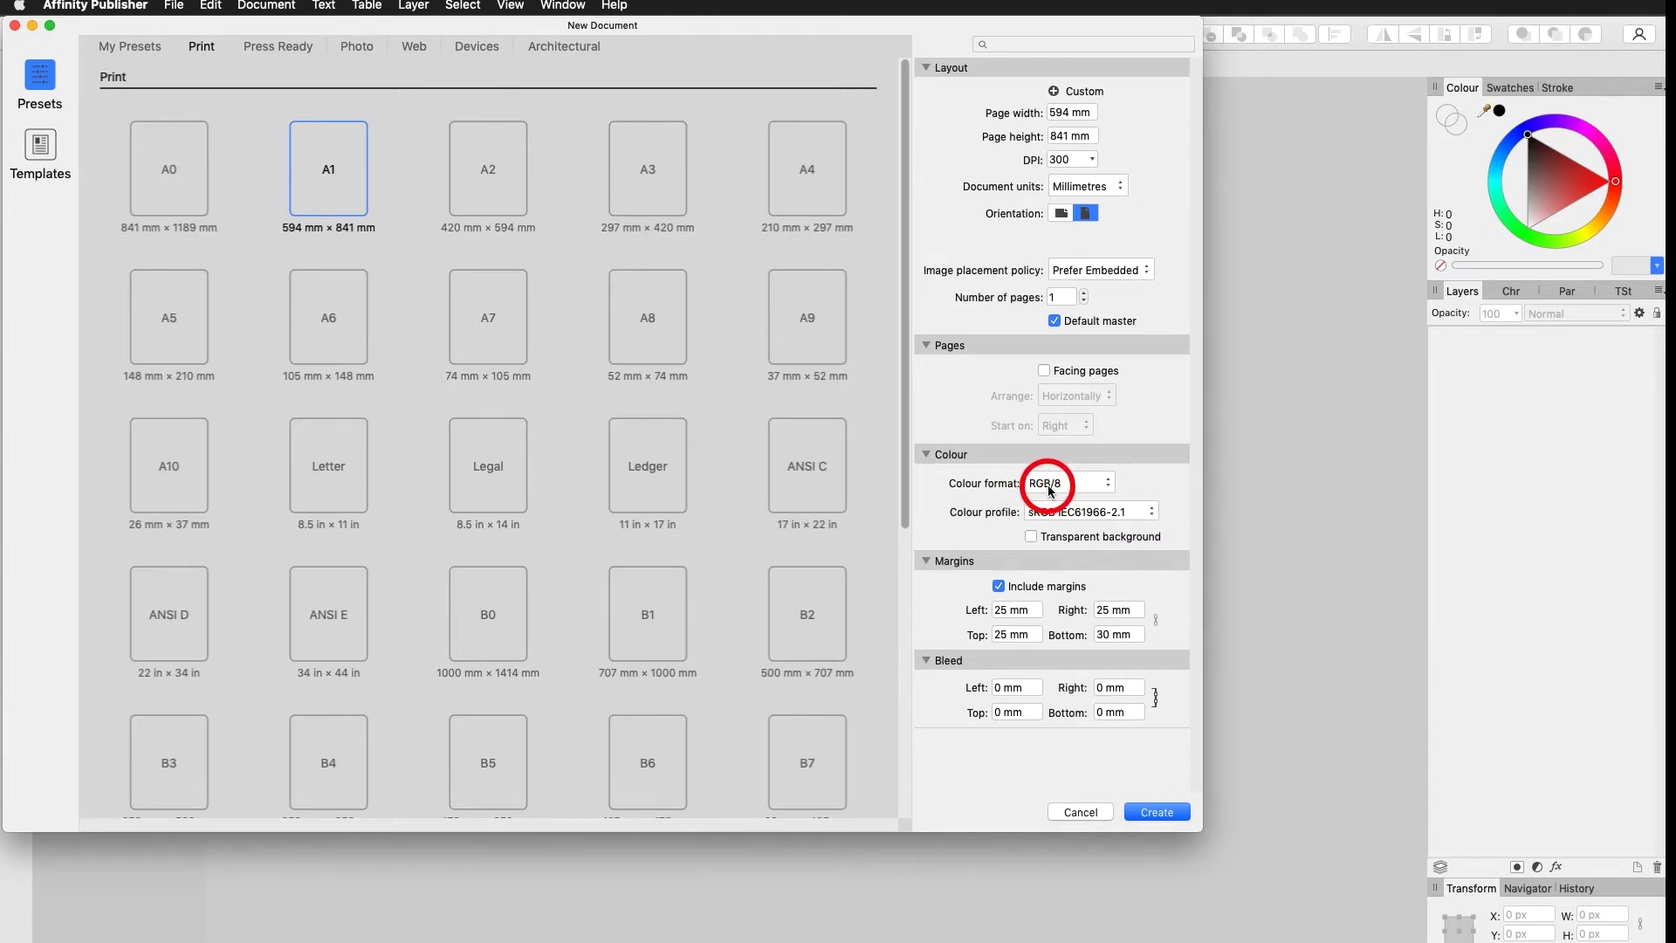
Step: Set the colour format to CMYK/8, keeping the ISO Coated v2 300% (ECI) profile
{"action": "left_click", "coordinate": [1075, 482]}
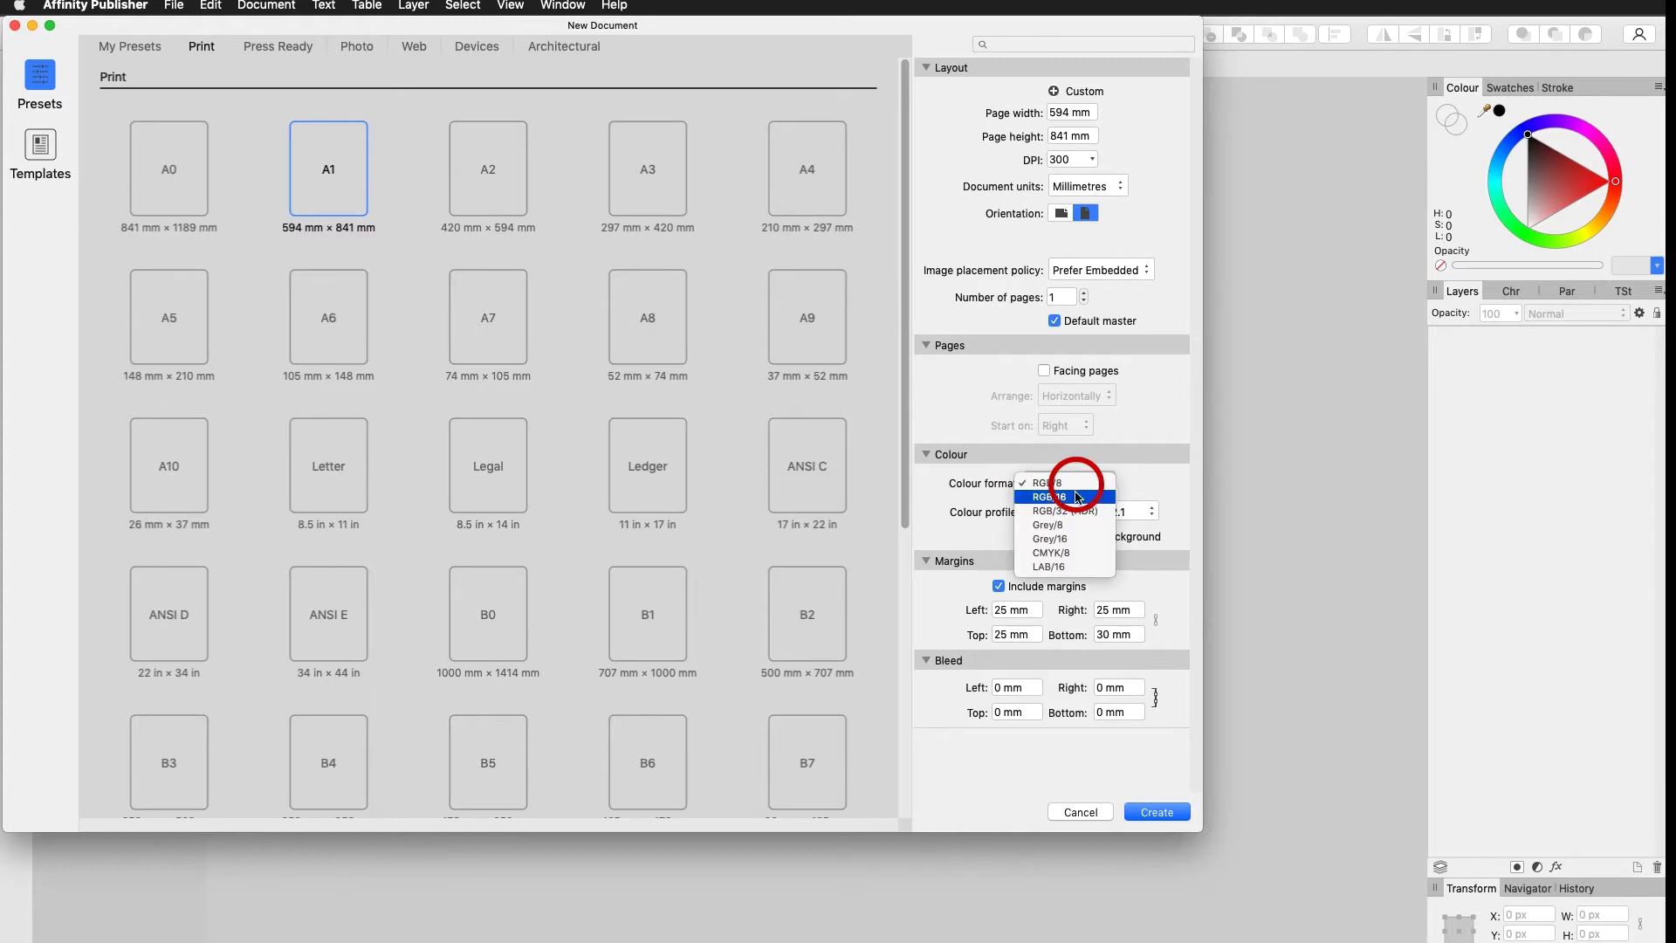
{"action": "left_click", "coordinate": [1069, 551]}
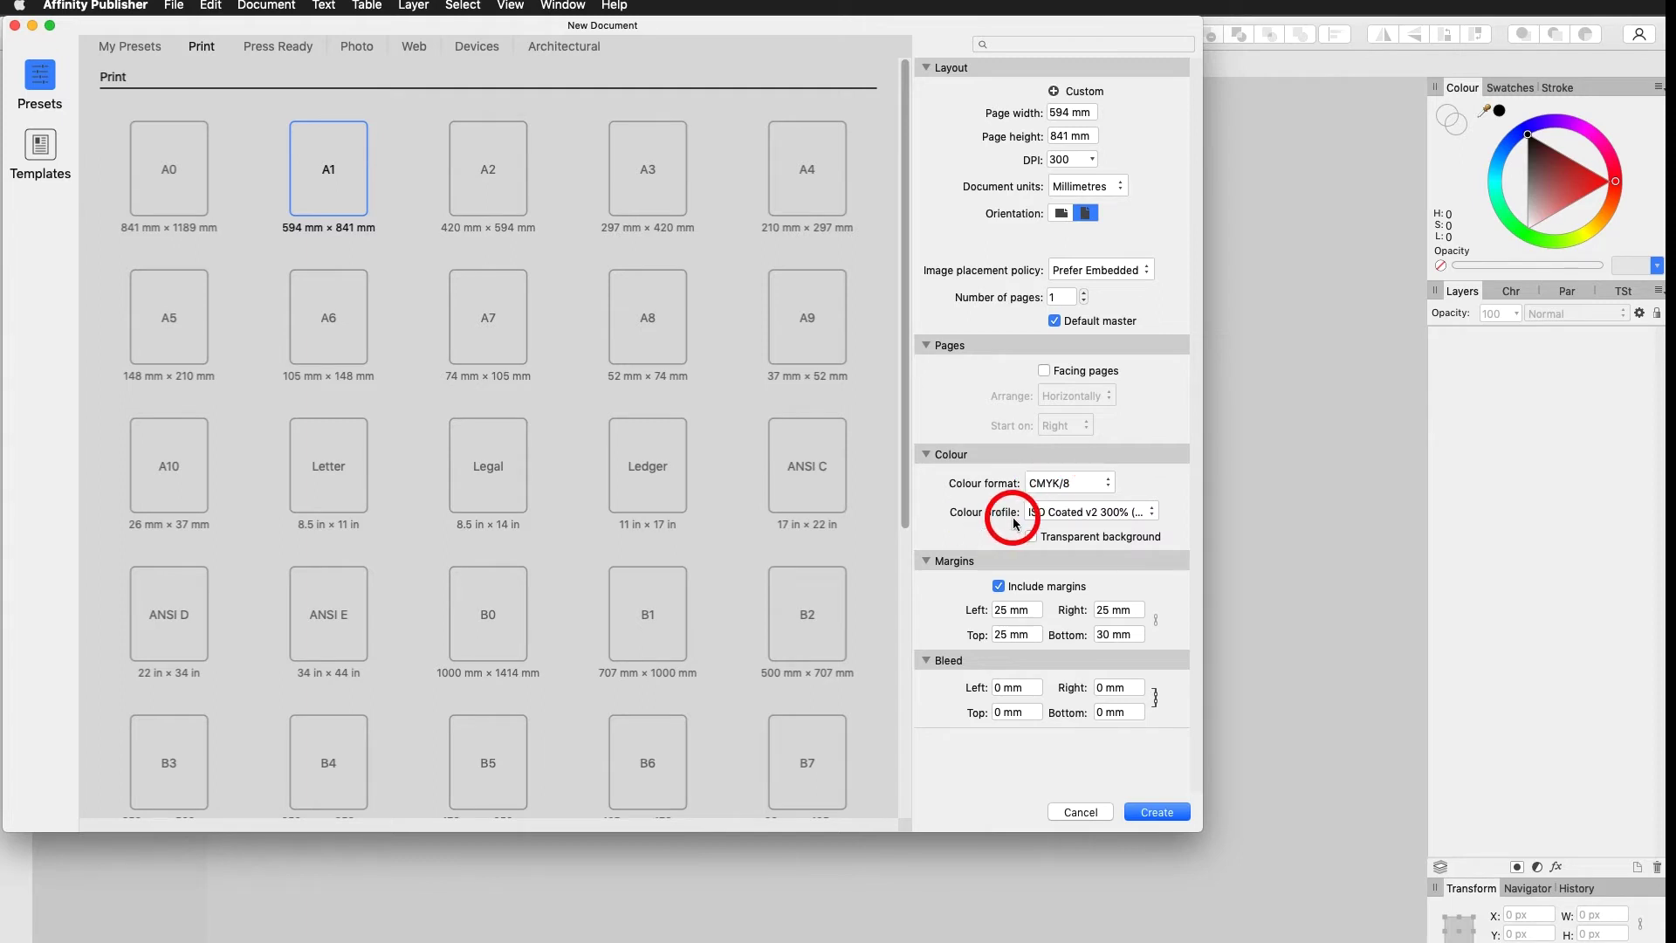
{"action": "left_click", "coordinate": [1045, 515]}
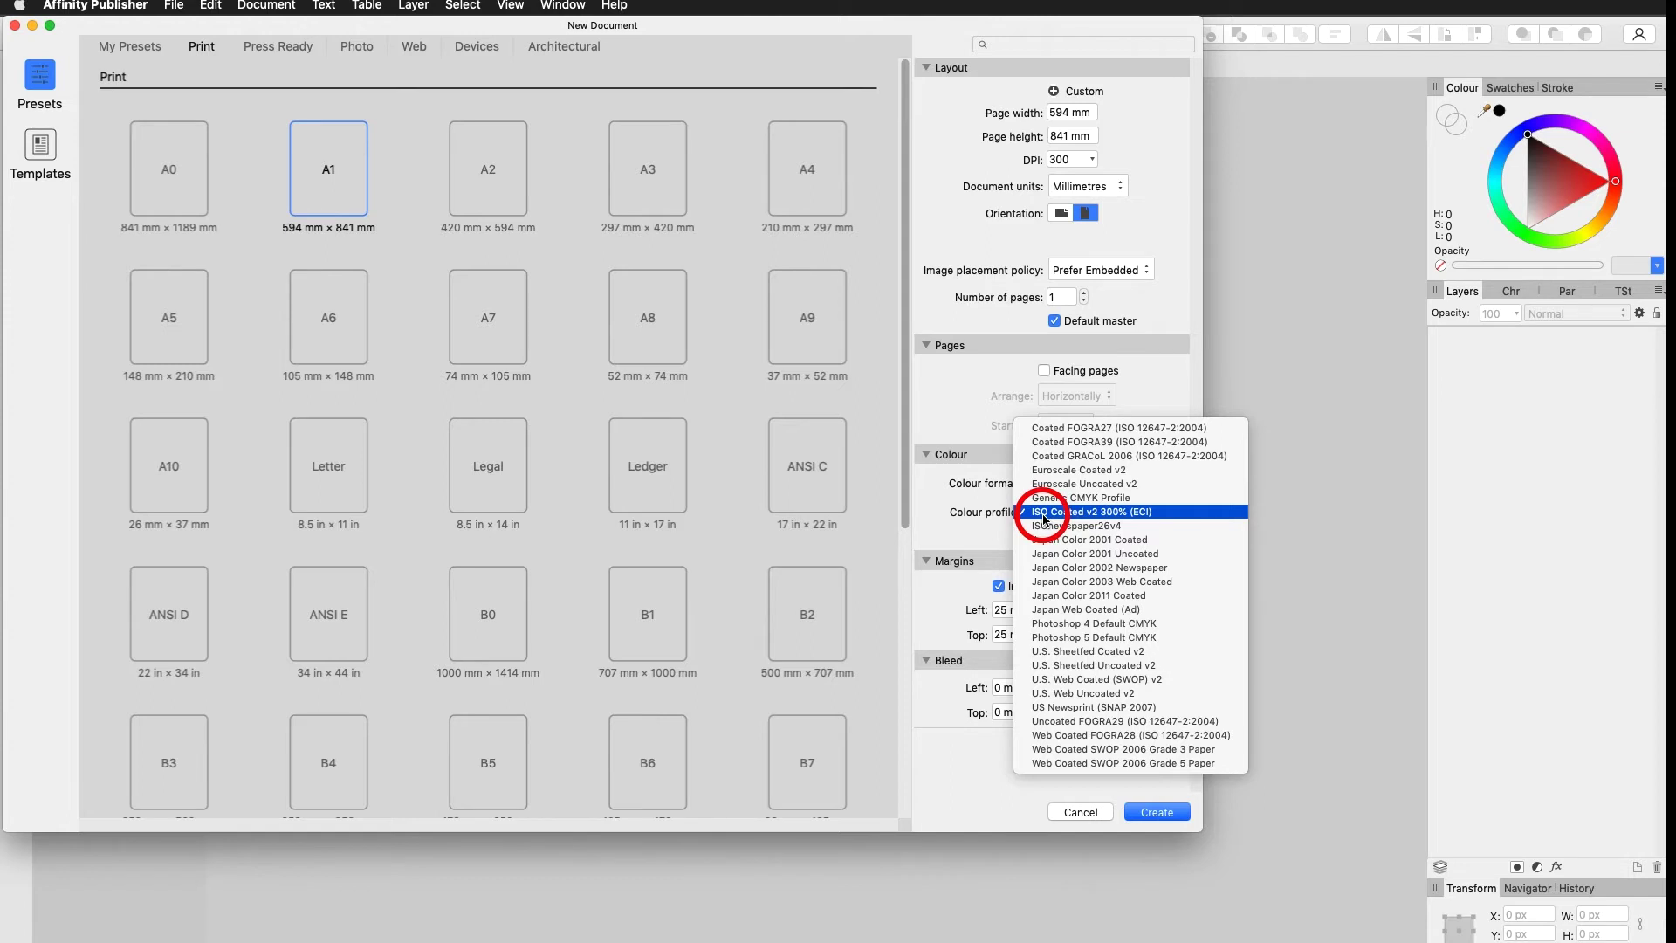
{"action": "left_click", "coordinate": [993, 524]}
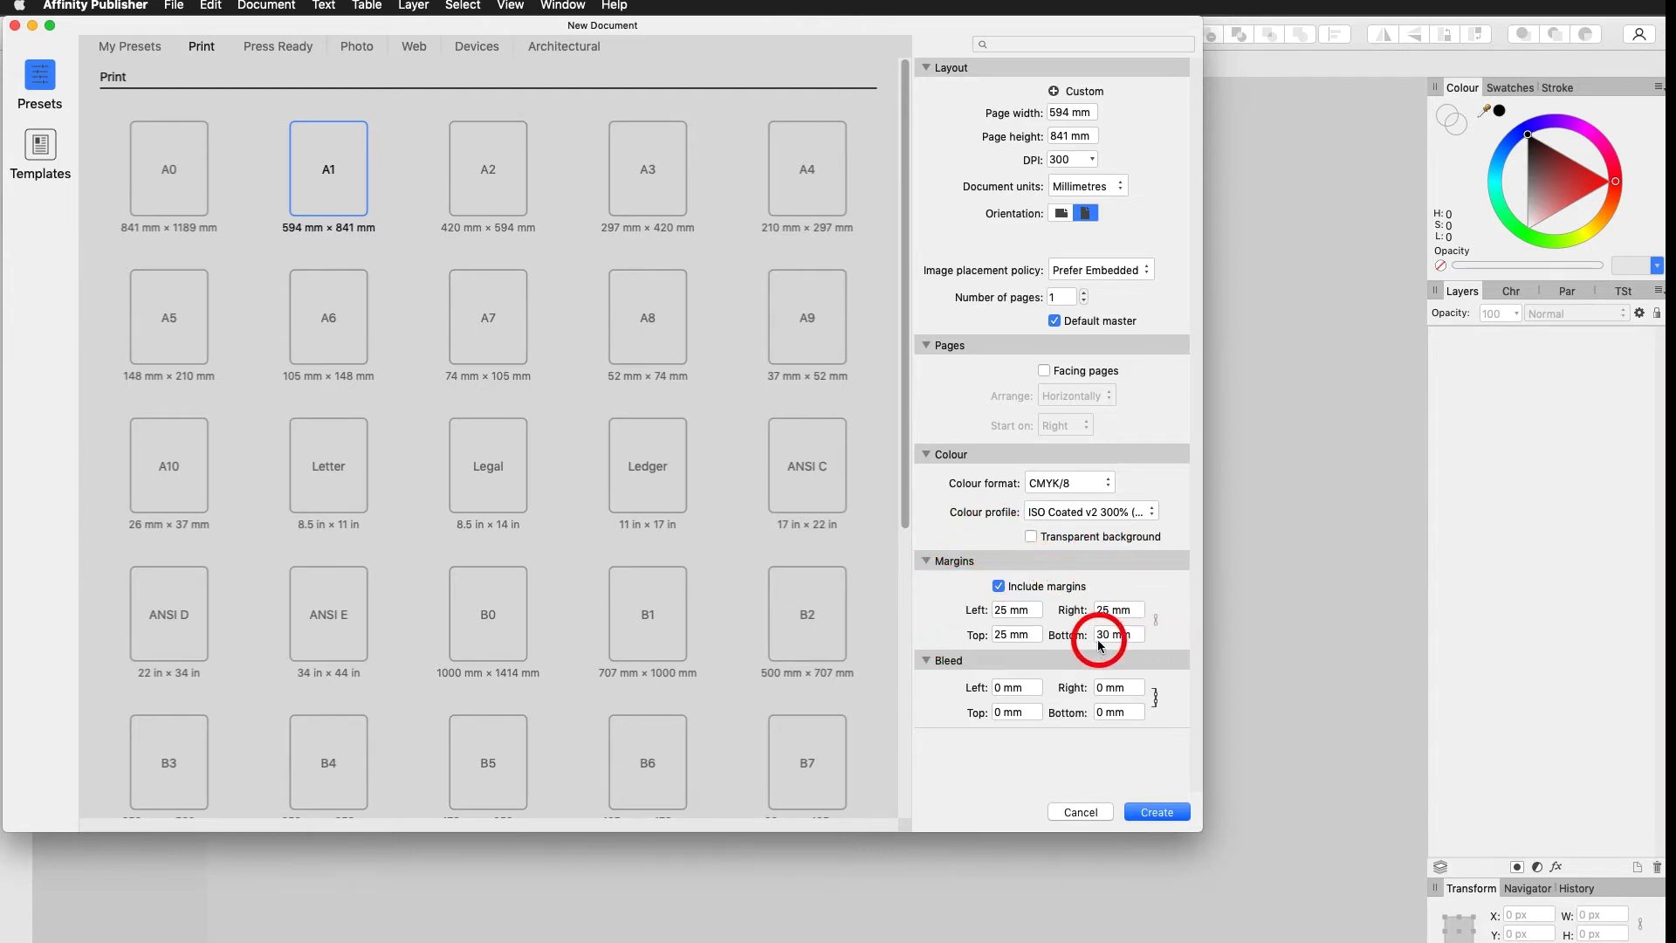
Step: Enter 3 in the linked Left bleed field so every side reads 3 mm
{"action": "key", "text": "Tab"}
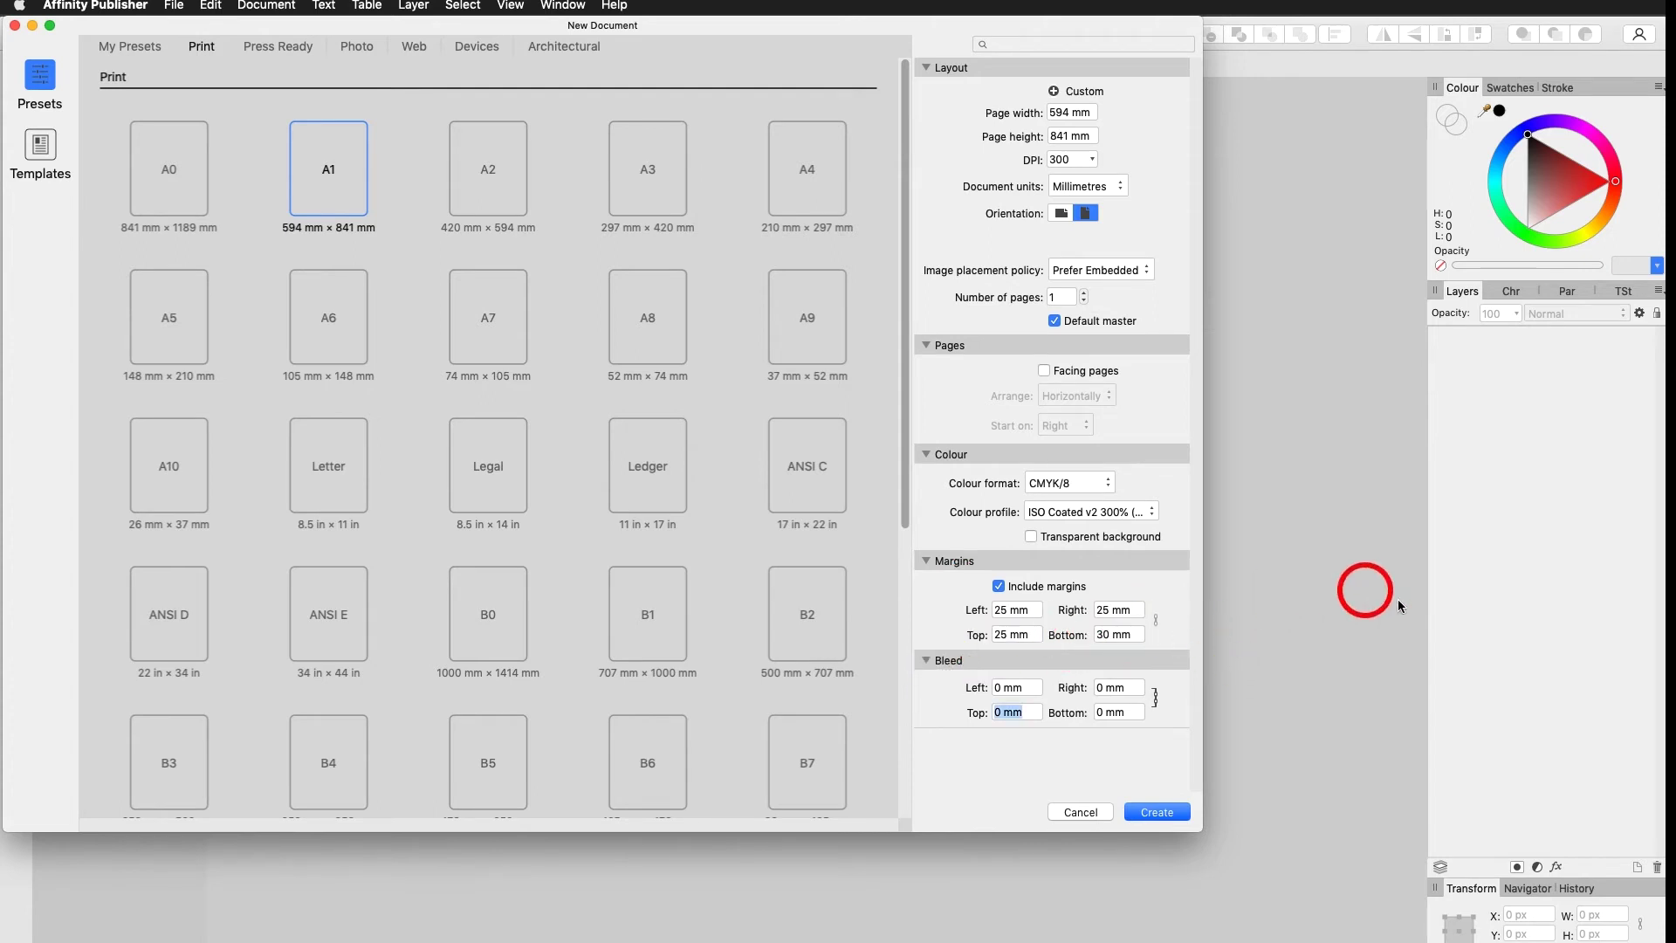
{"action": "left_click", "coordinate": [1011, 687]}
{"action": "type", "text": "3"}
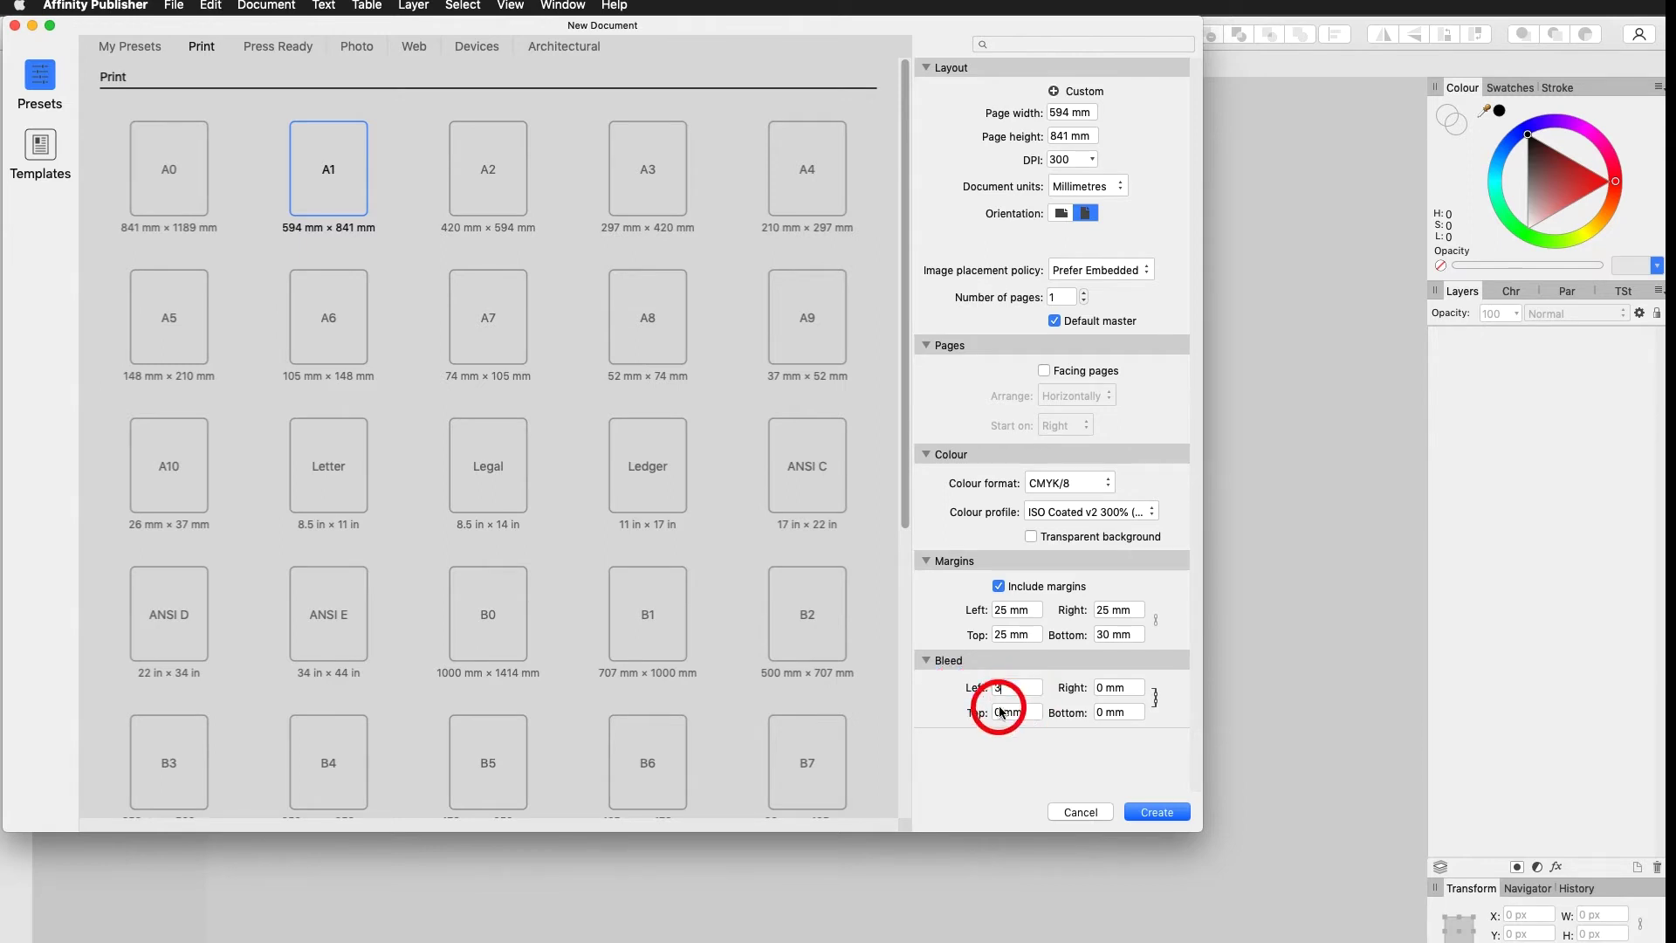
{"action": "left_click", "coordinate": [1035, 713]}
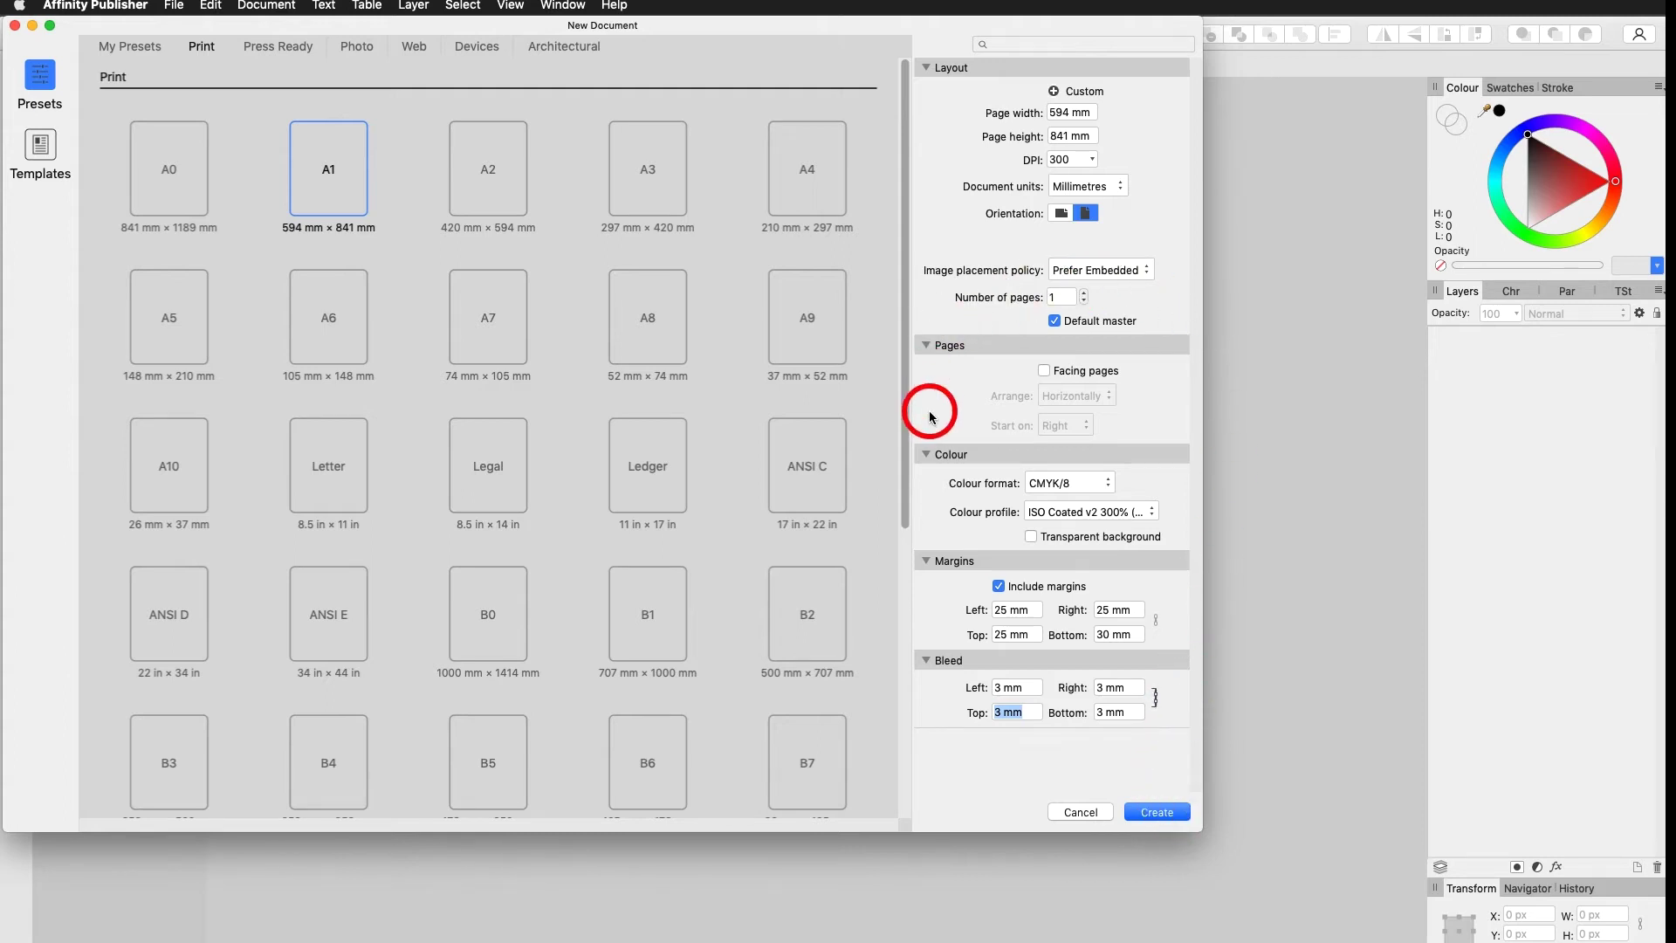
Step: Save the current settings as a new preset and rename it 'Poster A1 CMYK'
{"action": "left_click", "coordinate": [1055, 92]}
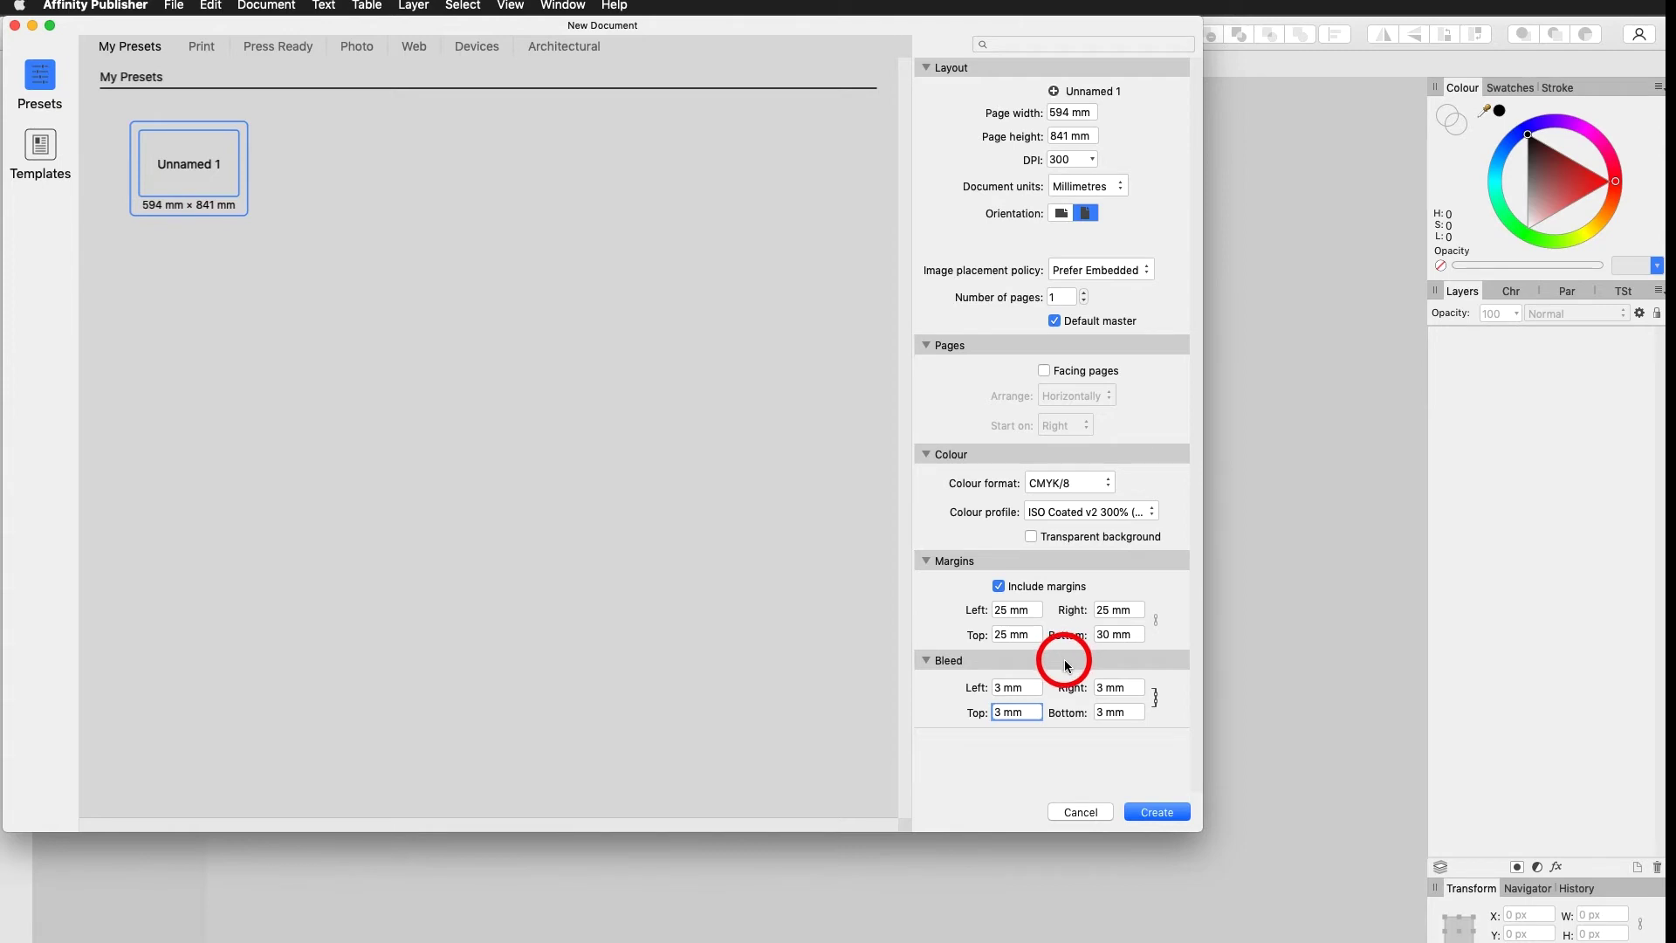
{"action": "right_click", "coordinate": [189, 184]}
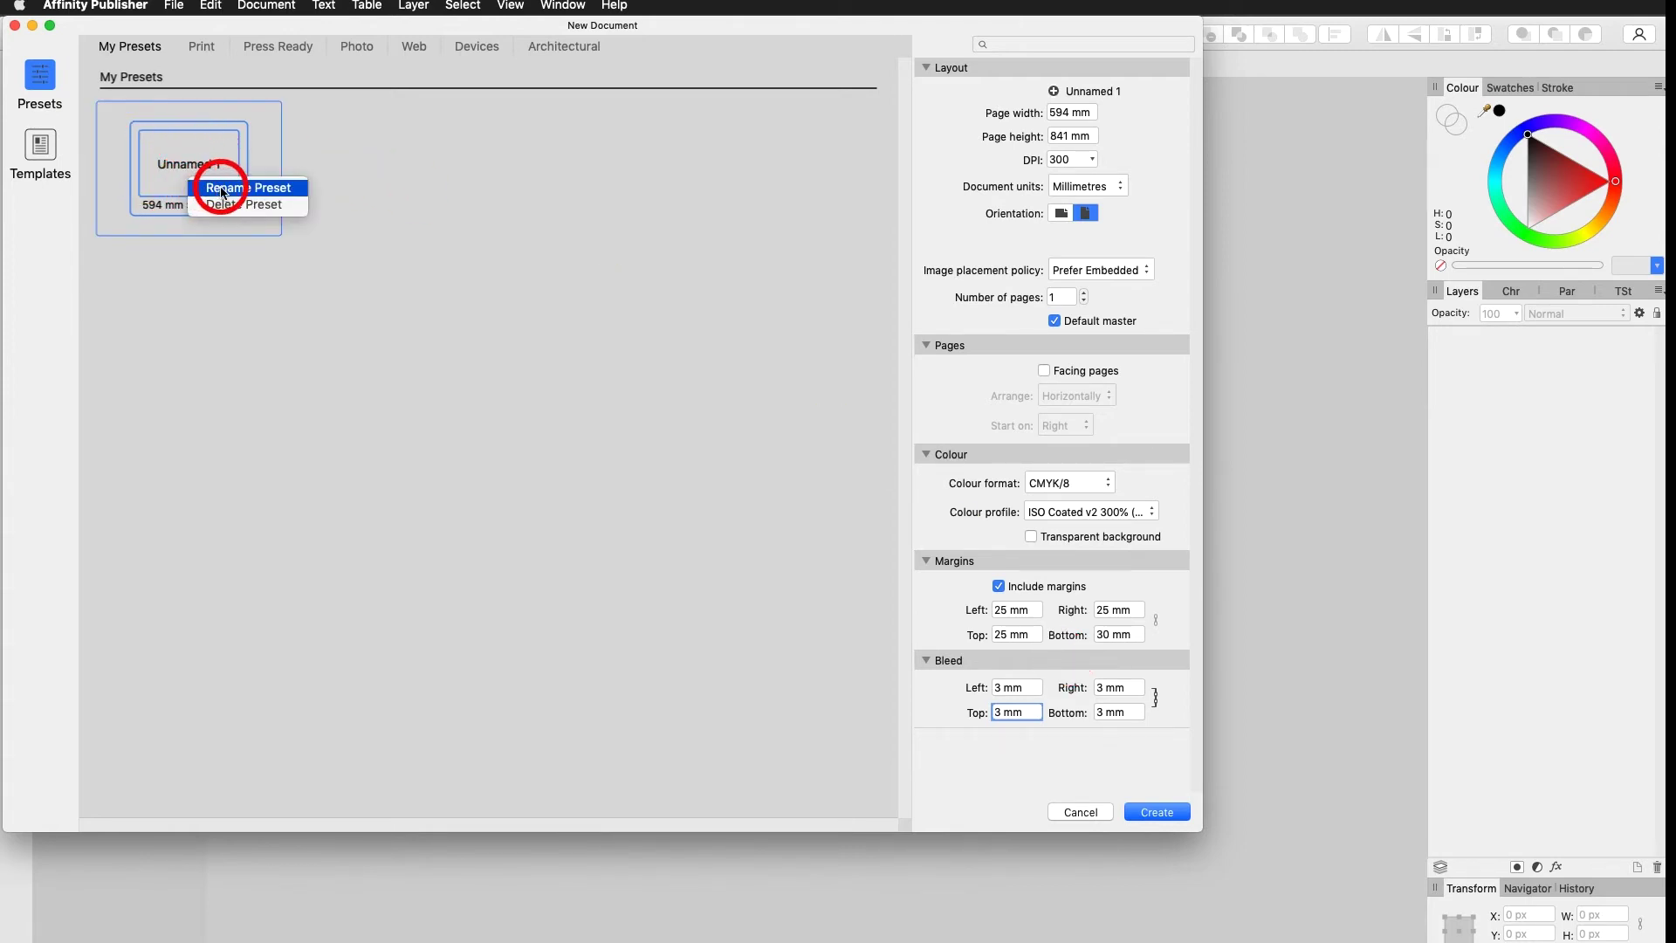
{"action": "left_click", "coordinate": [220, 188]}
{"action": "type", "text": "P"}
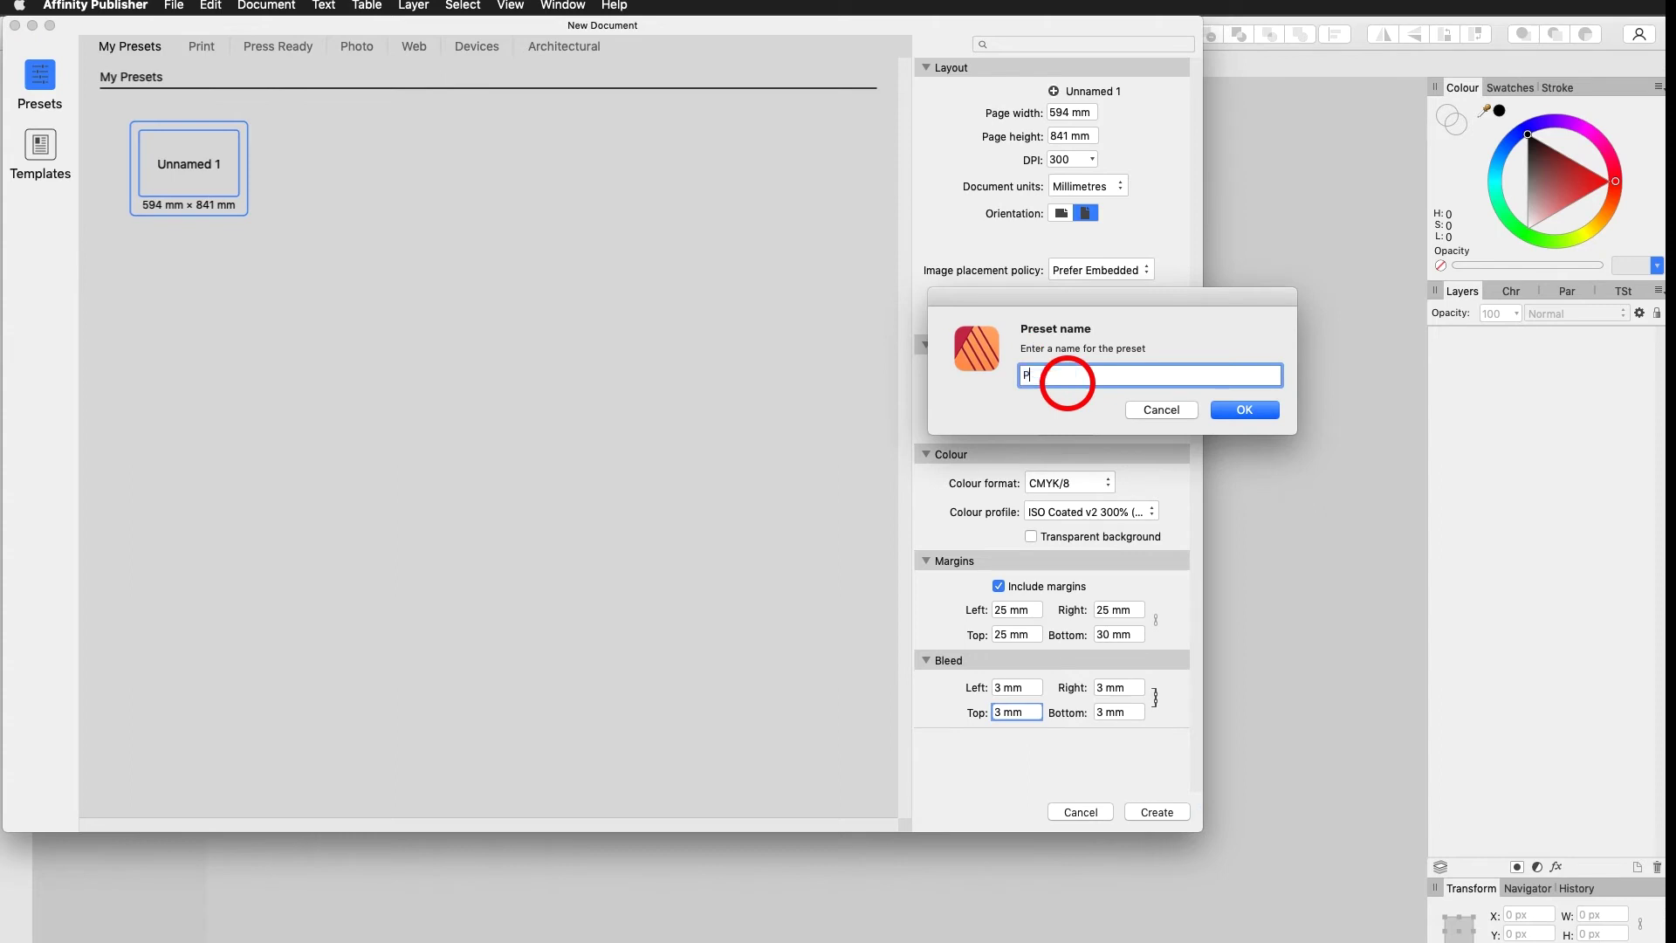
{"action": "type", "text": "oster A1 CMYK"}
{"action": "key", "text": "Return"}
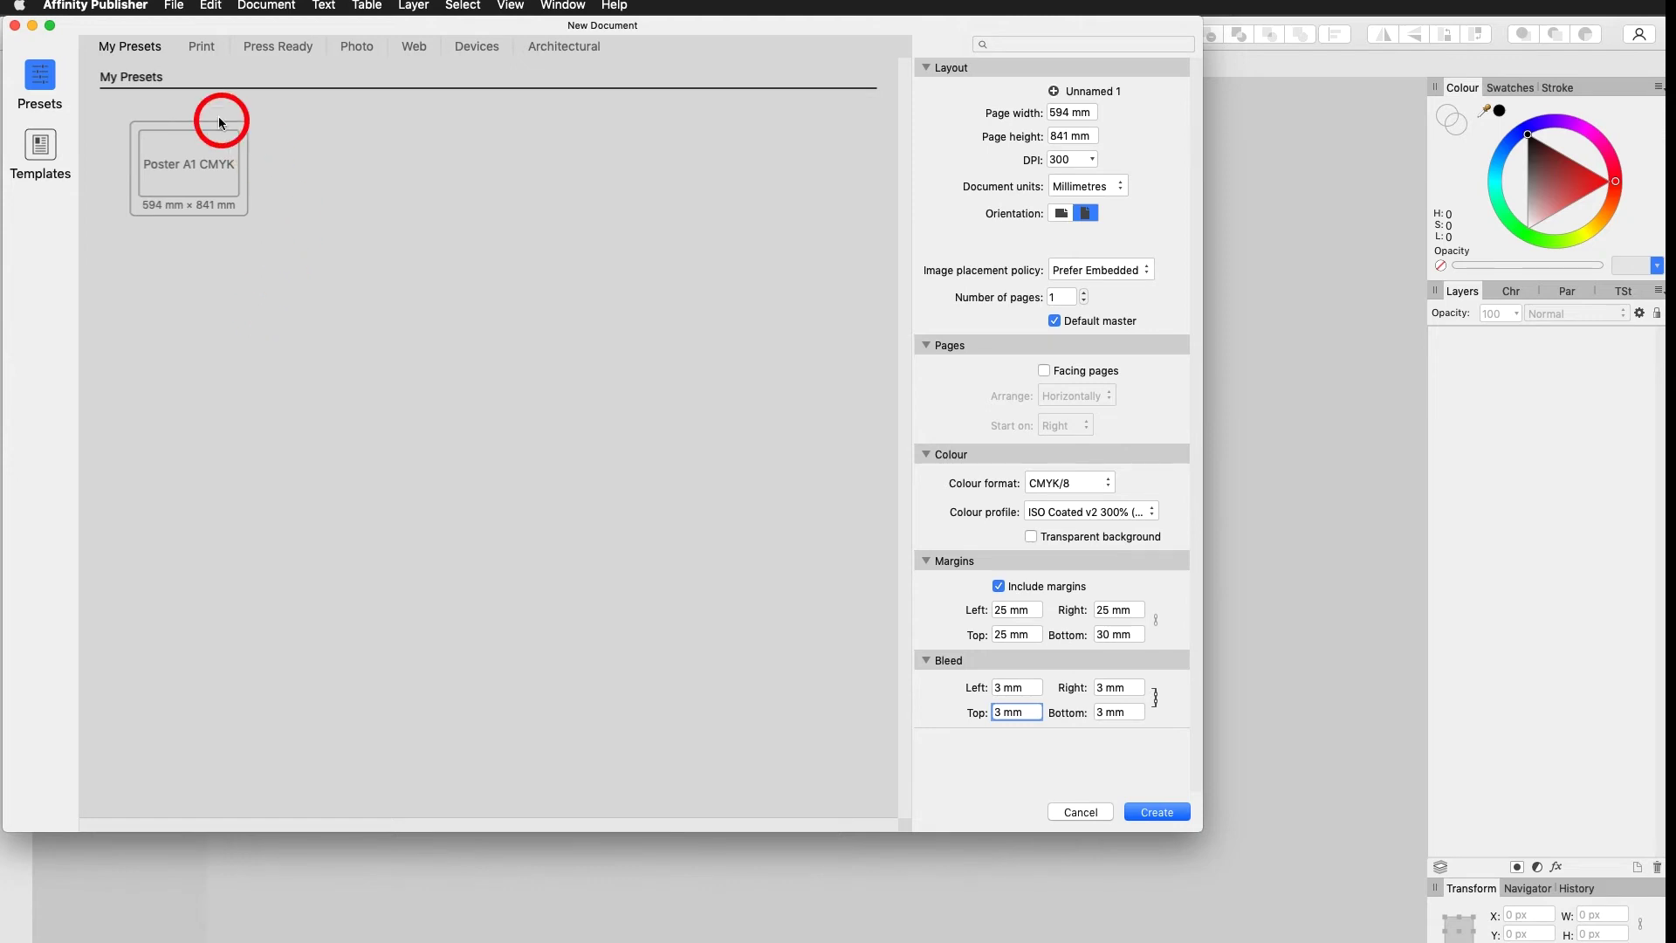
{"action": "left_click", "coordinate": [207, 49]}
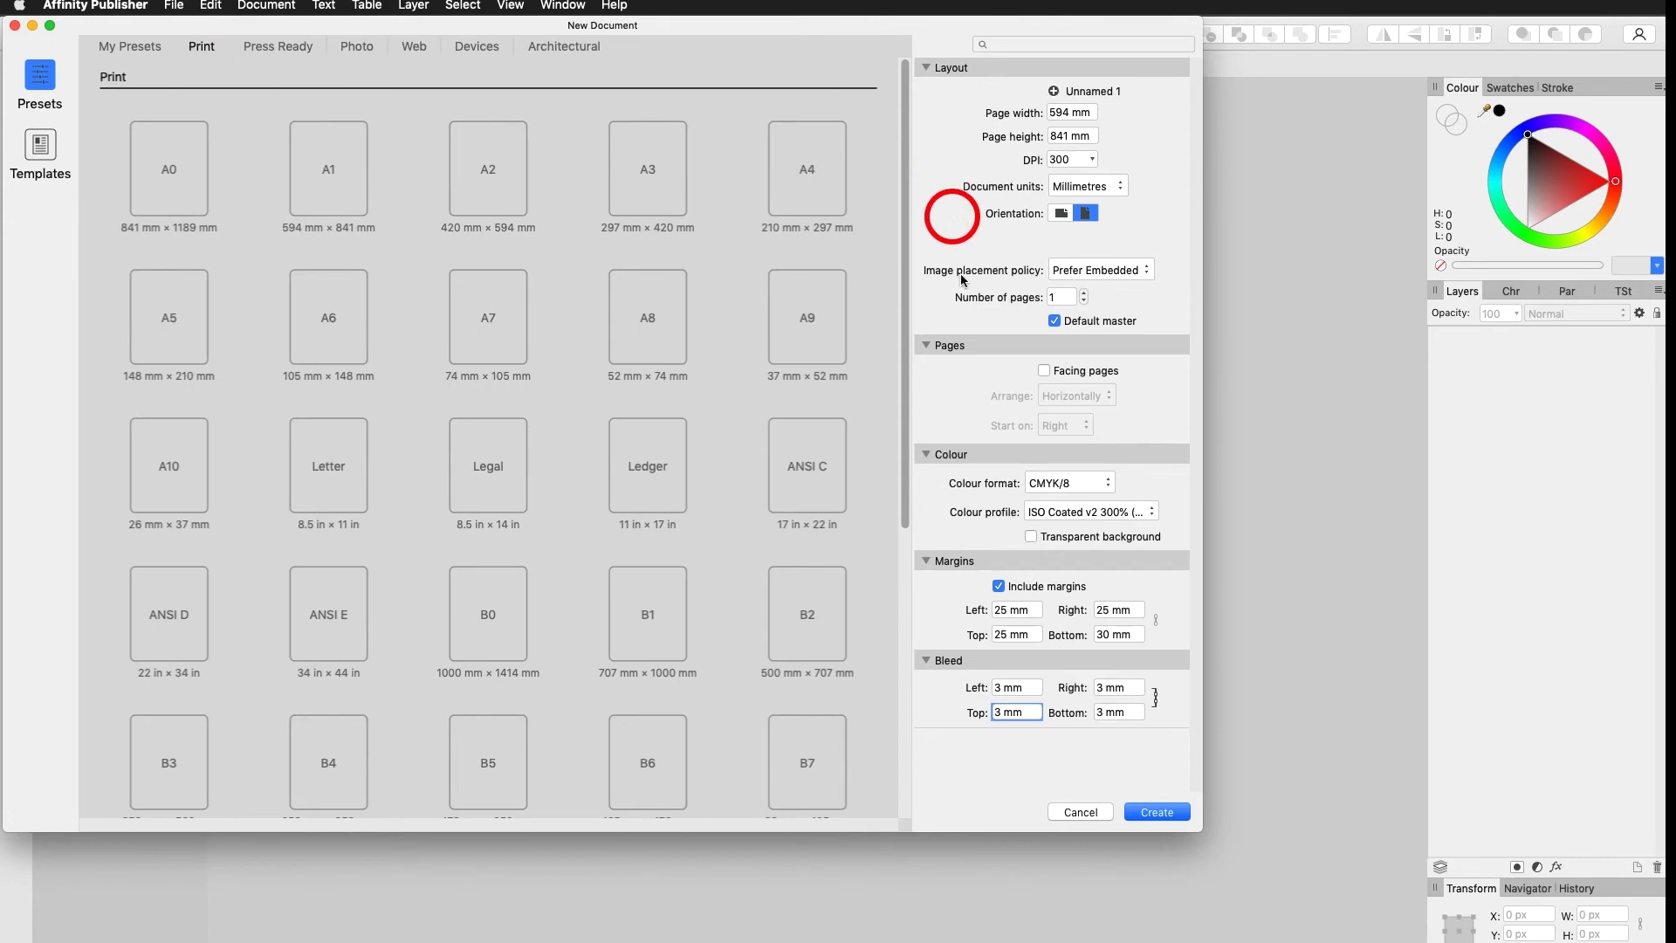
Step: Create the document from the Poster A1 CMYK preset under My Presets
{"action": "left_click", "coordinate": [144, 48]}
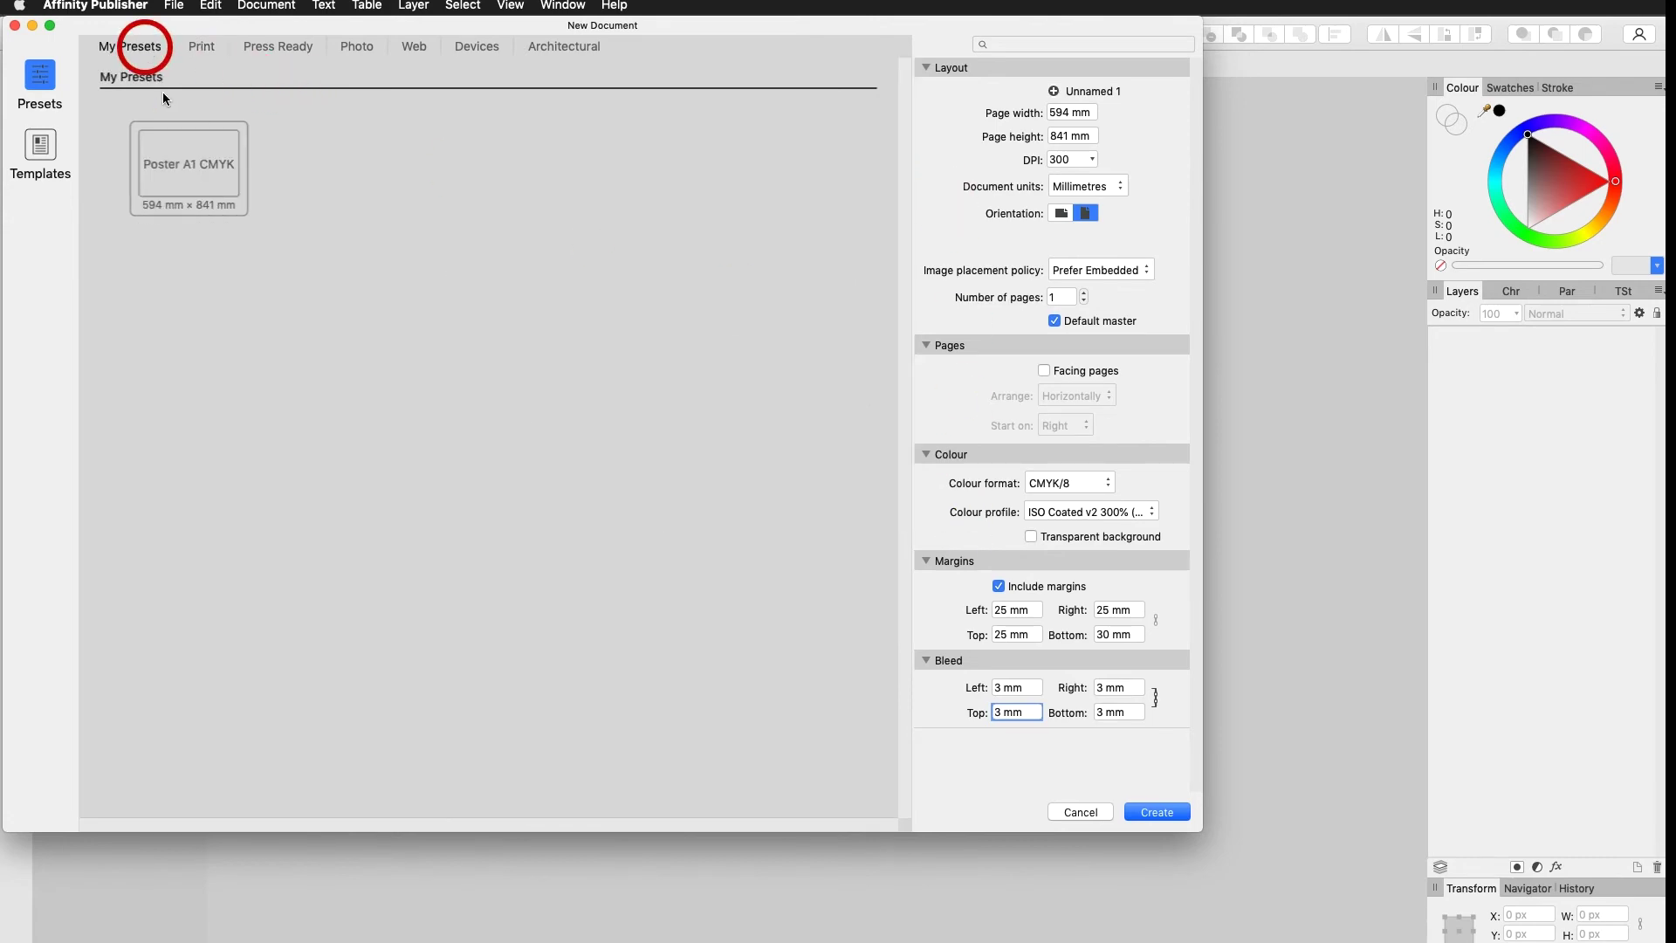
{"action": "left_click", "coordinate": [179, 156]}
{"action": "left_click", "coordinate": [1156, 812]}
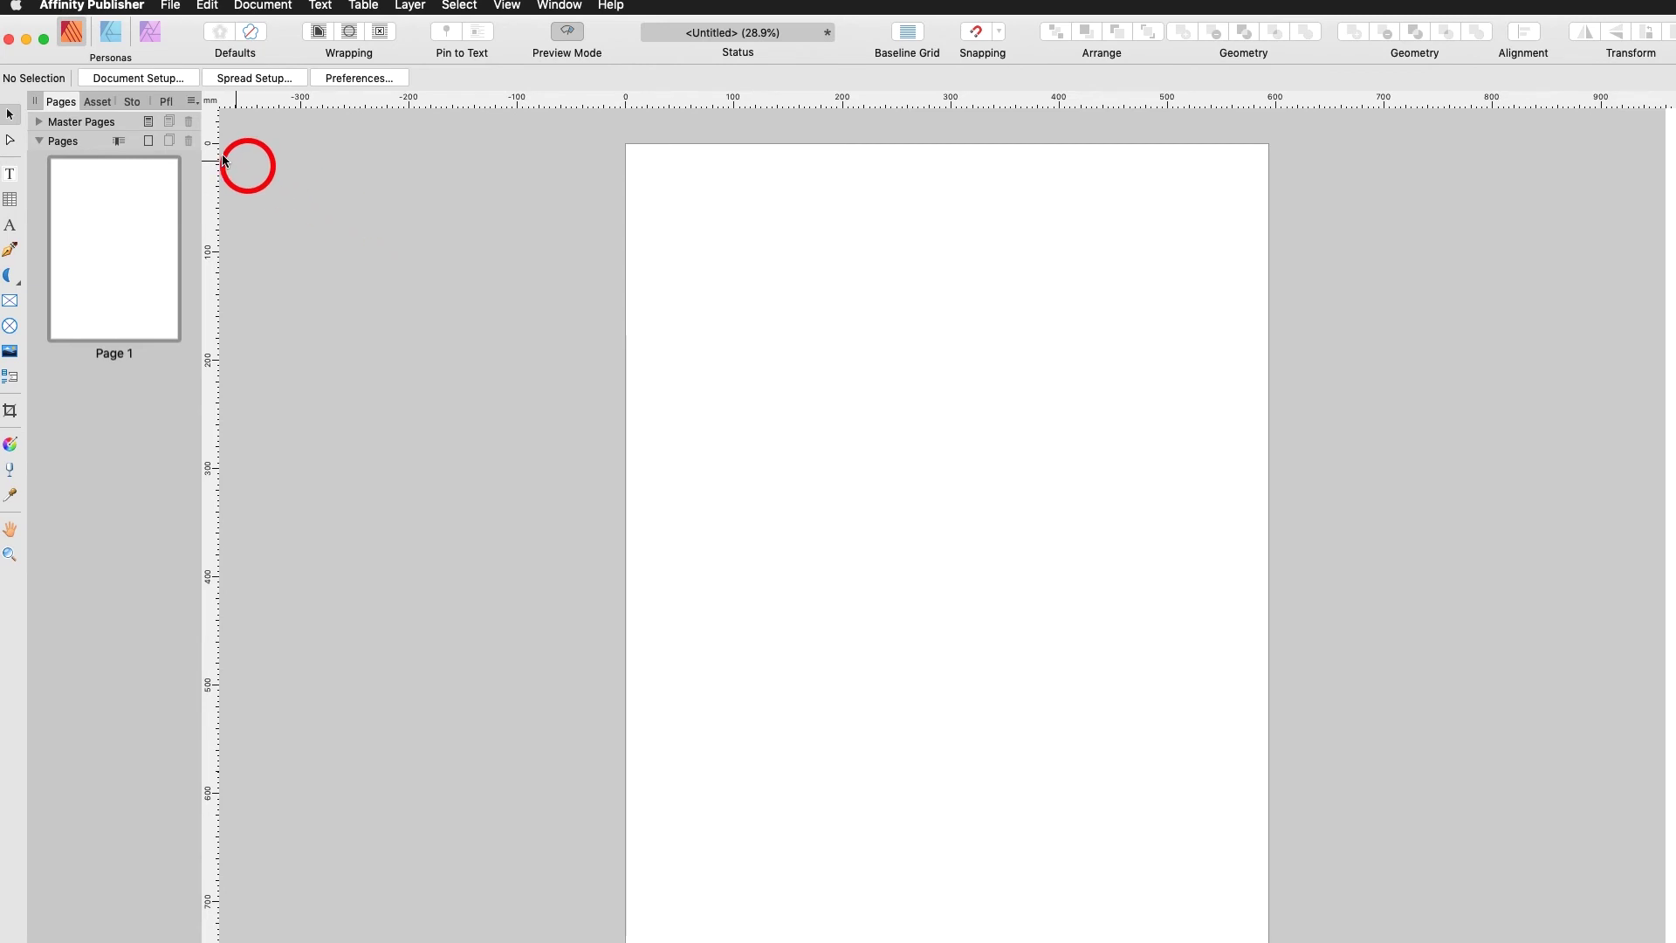
Step: Open Document Setup and leave the image placement policy unchanged
{"action": "left_click", "coordinate": [144, 78]}
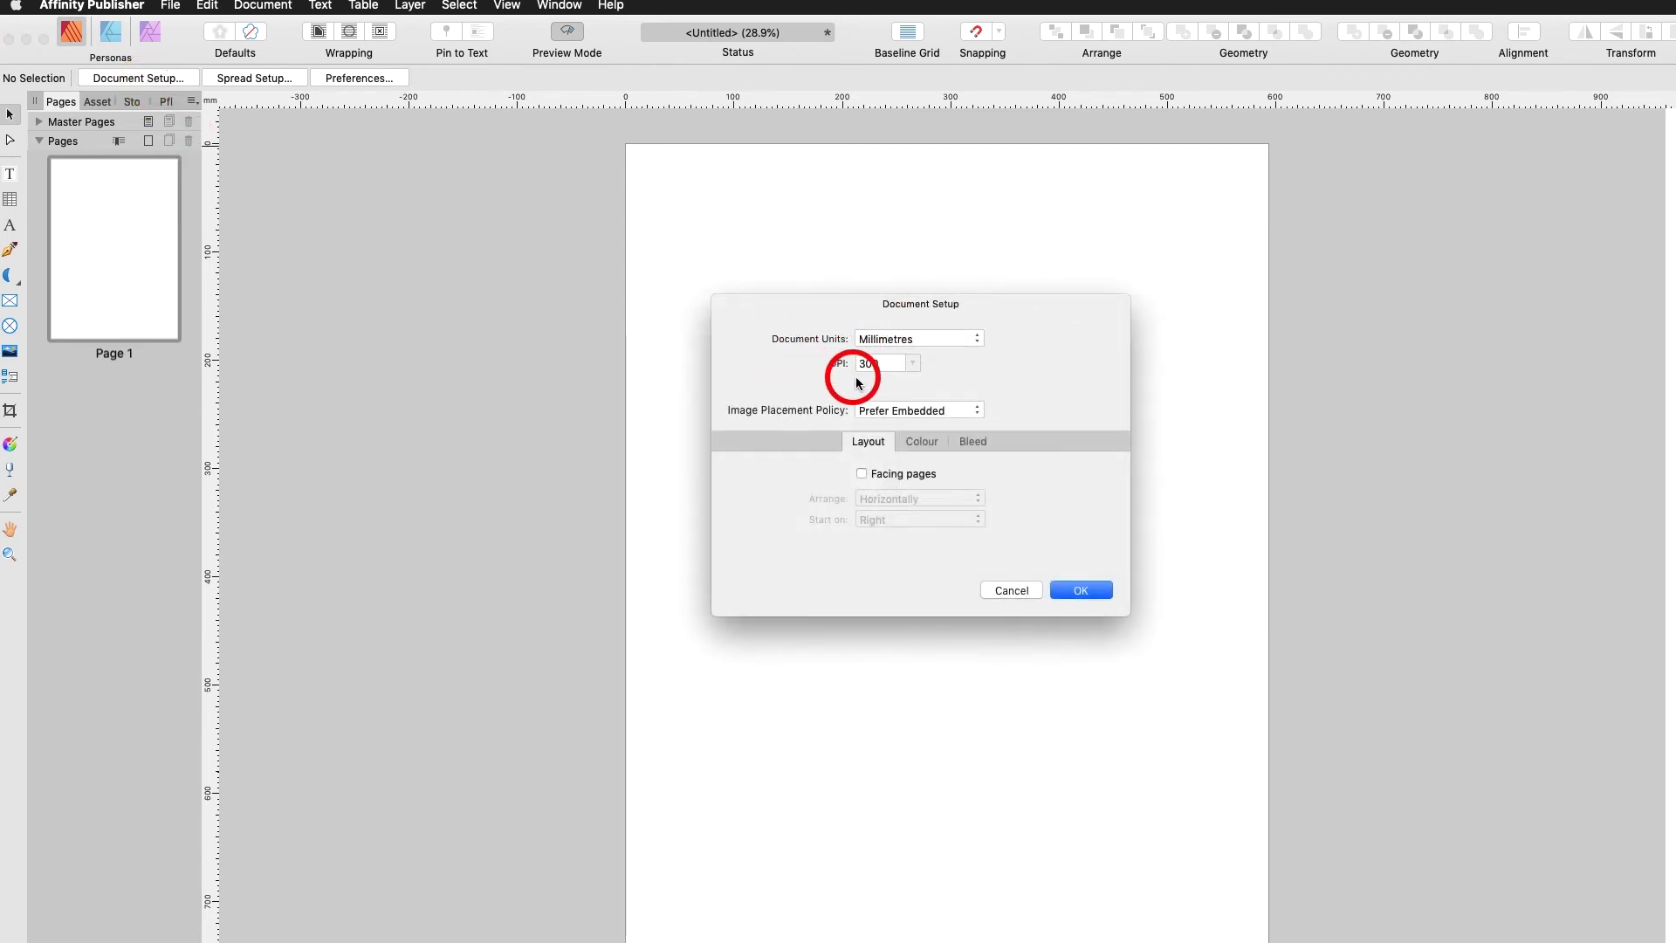
{"action": "left_click", "coordinate": [947, 410]}
{"action": "left_click", "coordinate": [958, 408]}
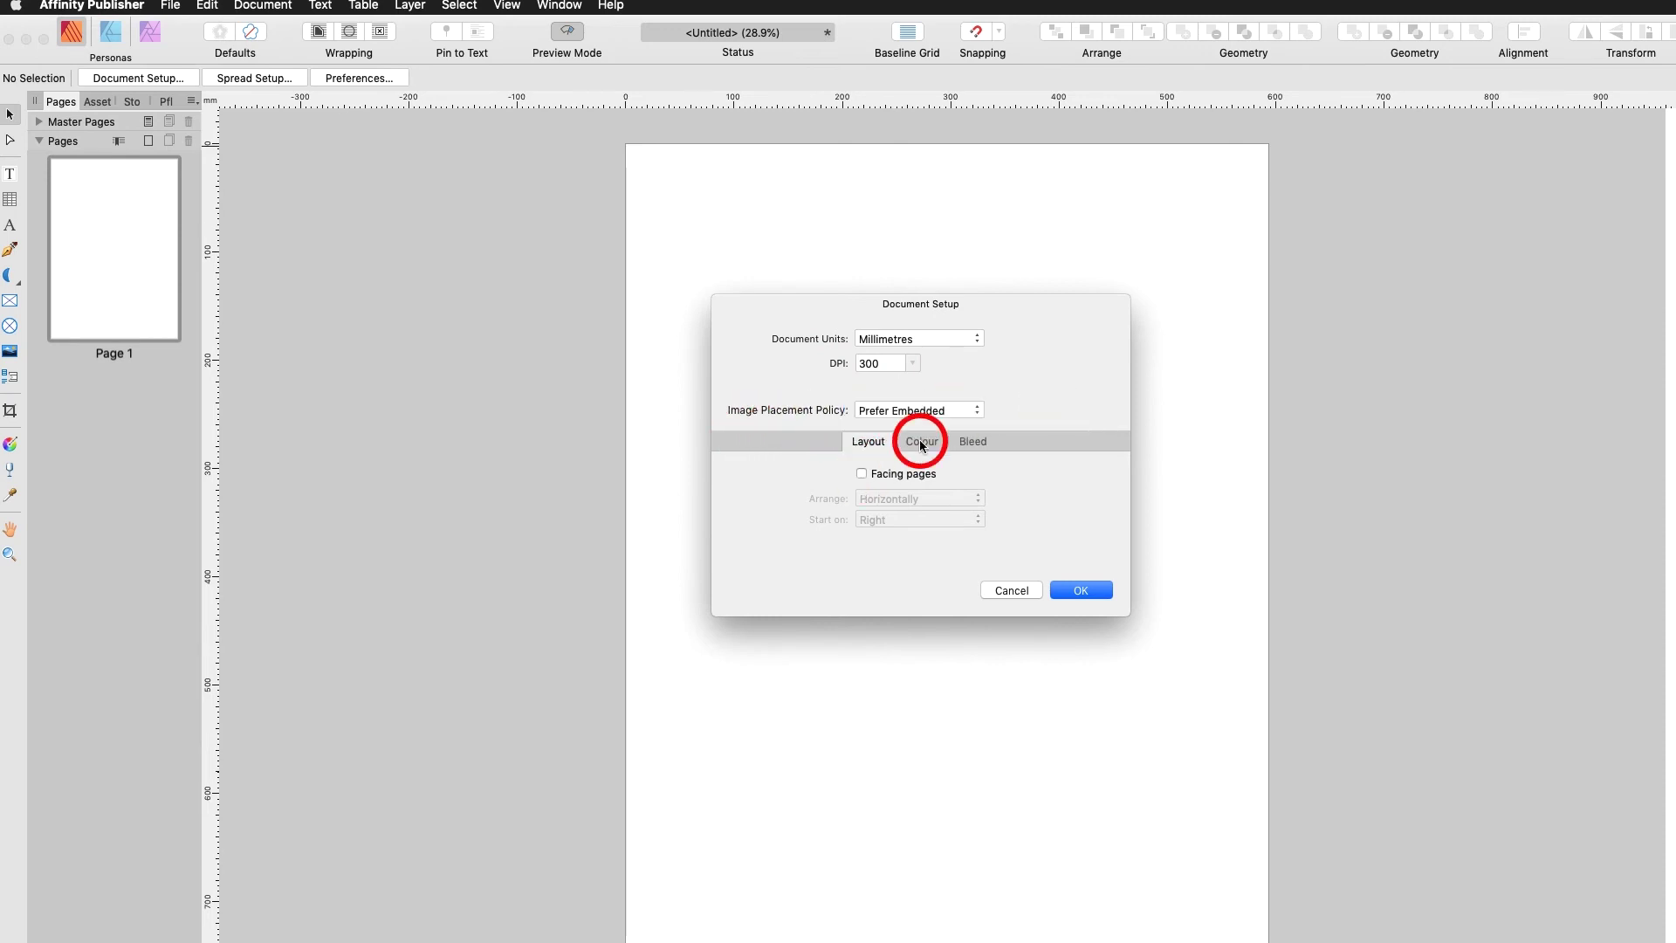
Step: Review the Colour tab (CMYK/8, ISO Coated v2 300% (ECI)) and then the Bleed tab
{"action": "left_click", "coordinate": [919, 442]}
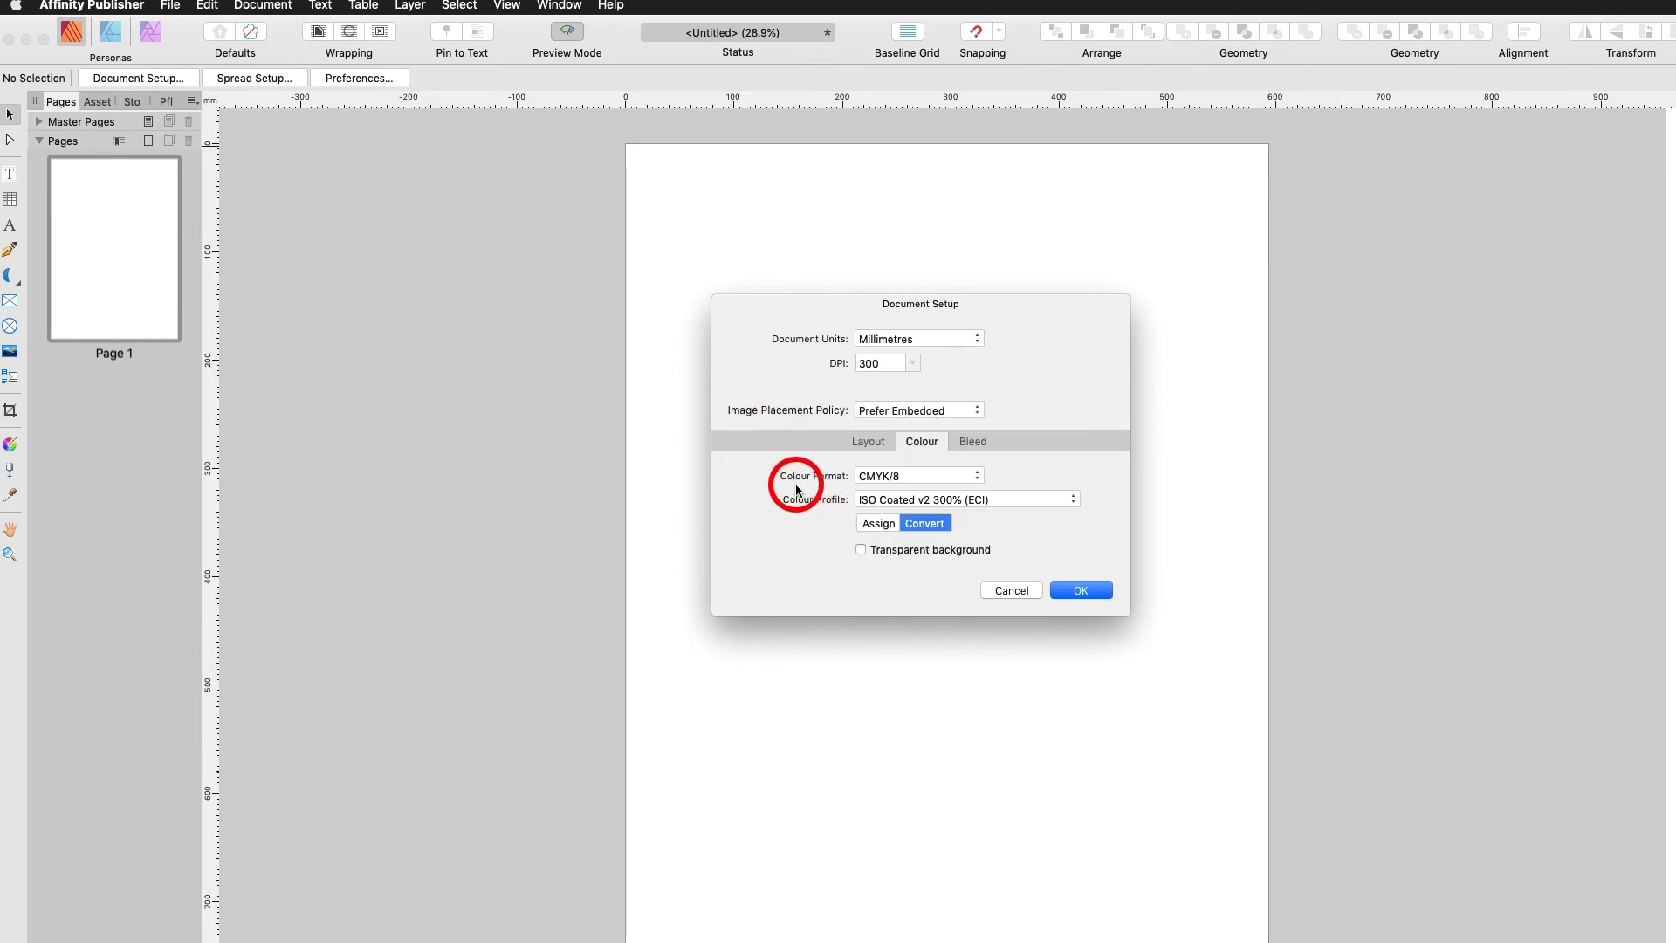
{"action": "left_click", "coordinate": [971, 475]}
{"action": "left_click", "coordinate": [1045, 469]}
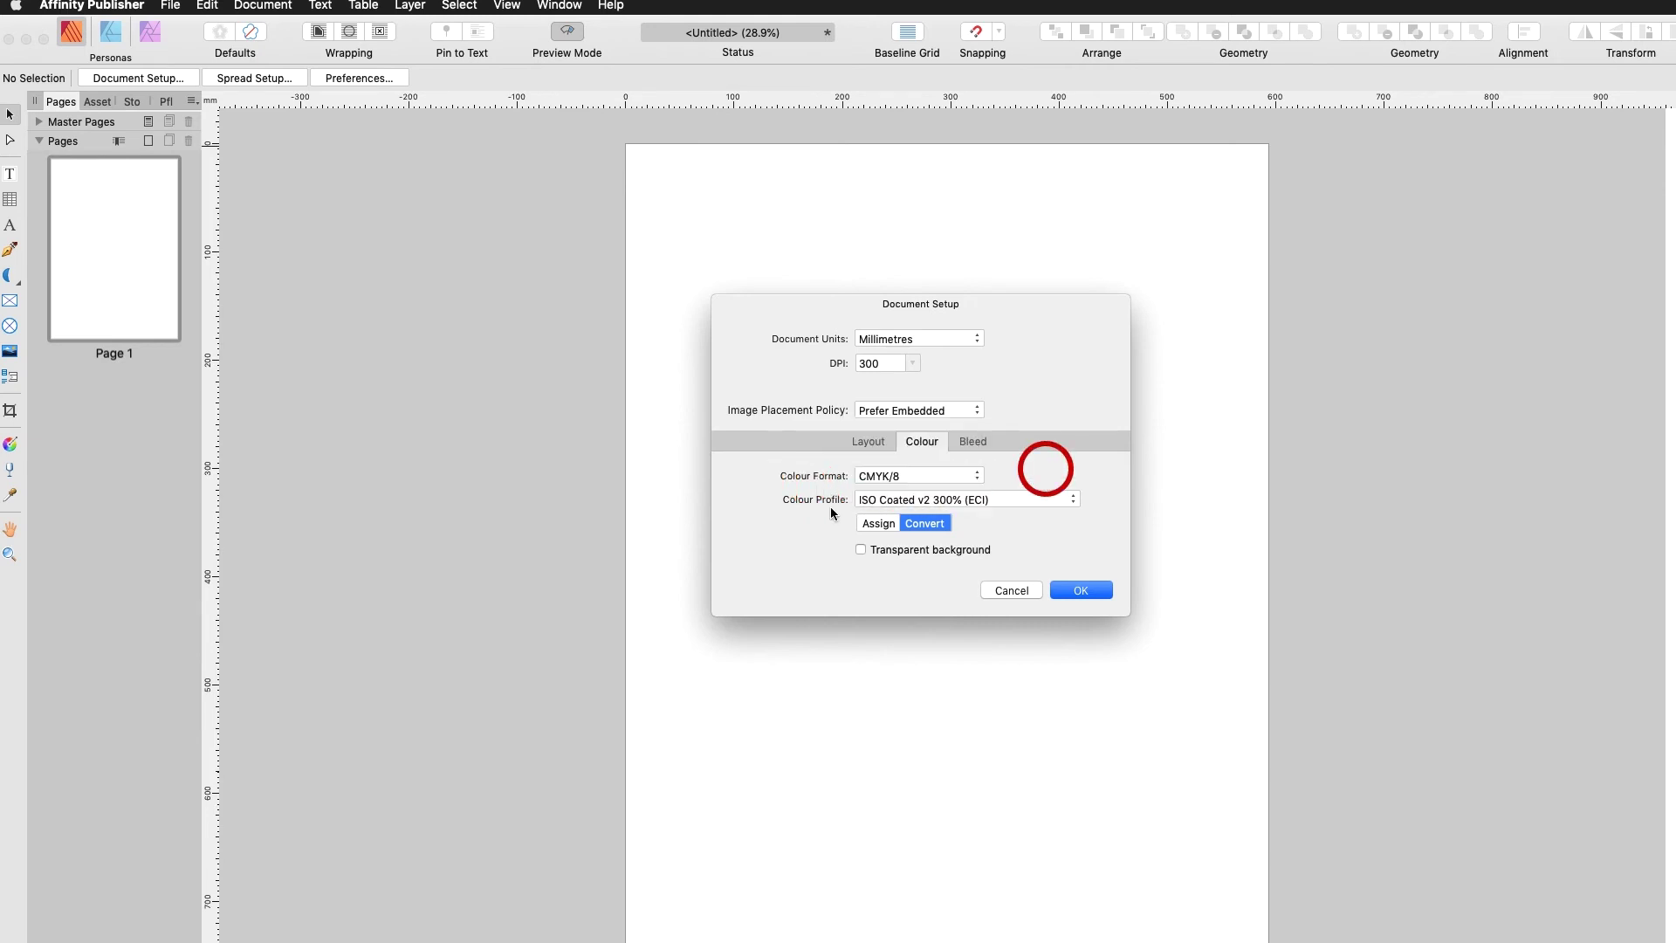
{"action": "left_click", "coordinate": [1073, 505]}
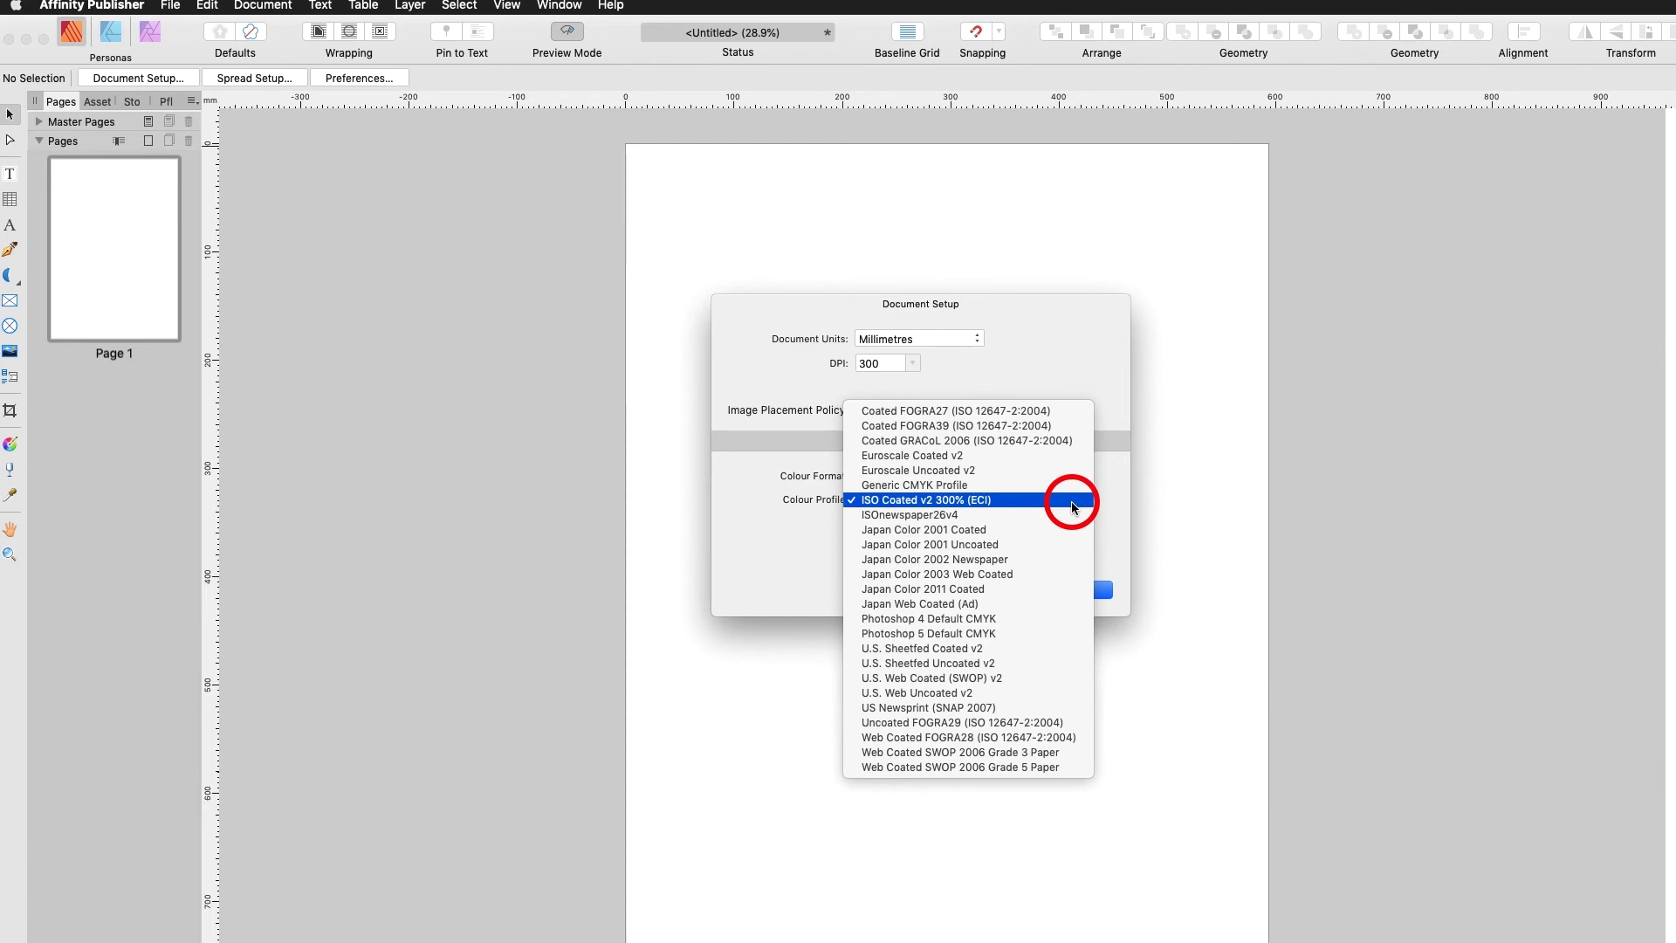
{"action": "left_click", "coordinate": [1073, 505]}
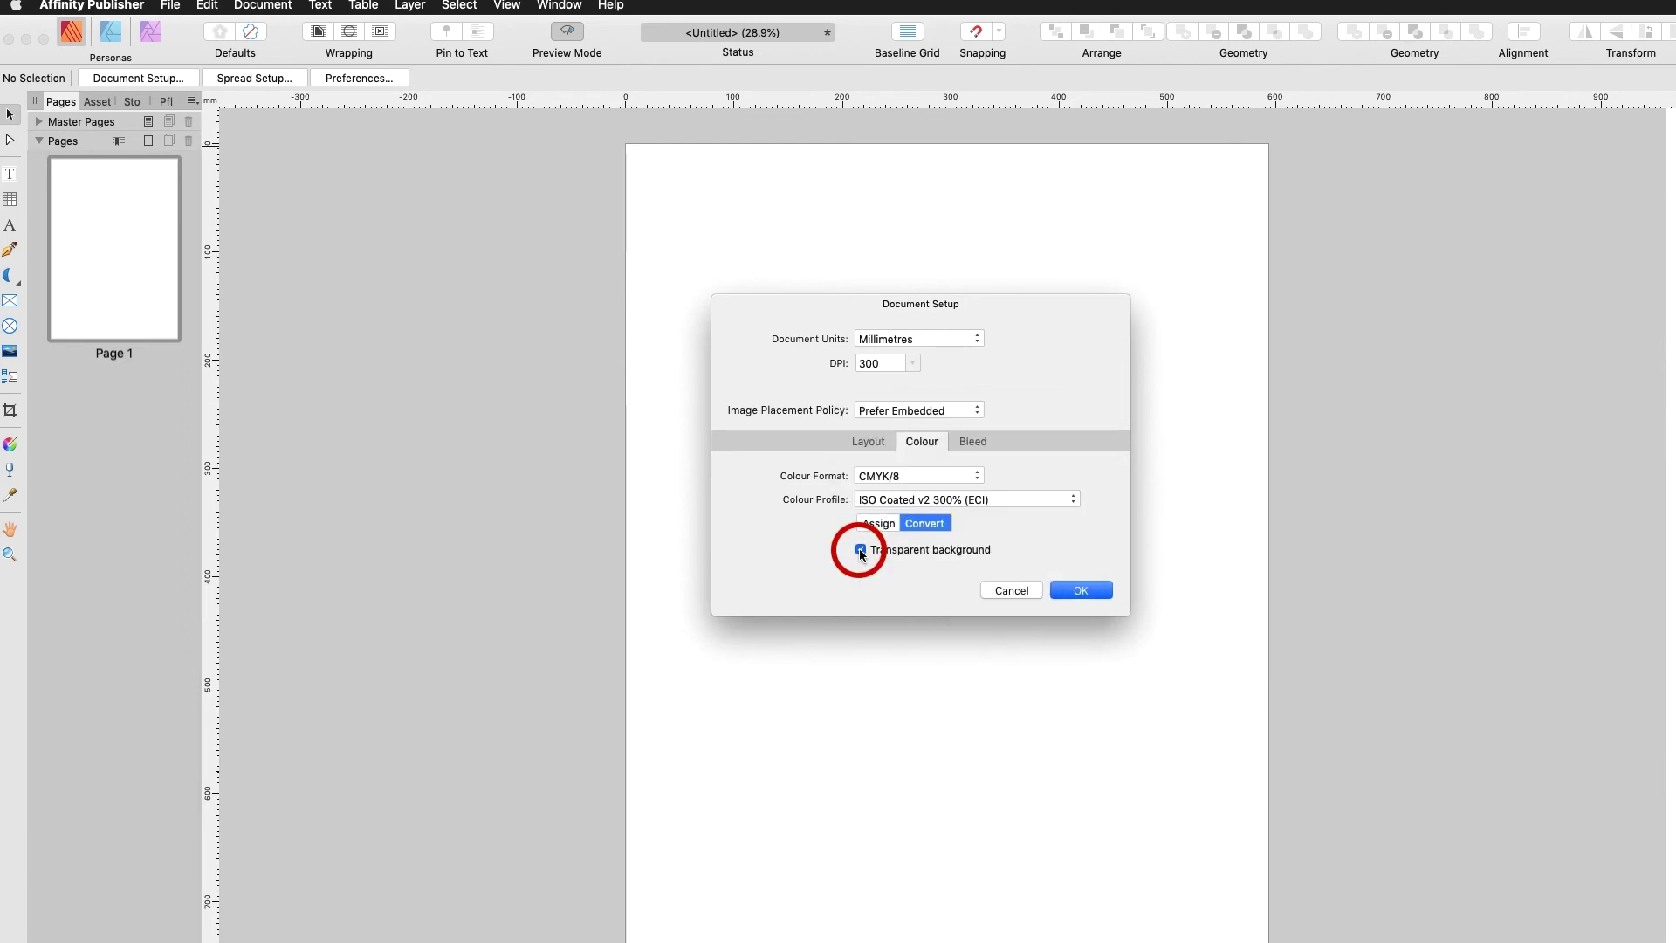
{"action": "left_click", "coordinate": [859, 549]}
{"action": "left_click", "coordinate": [973, 442]}
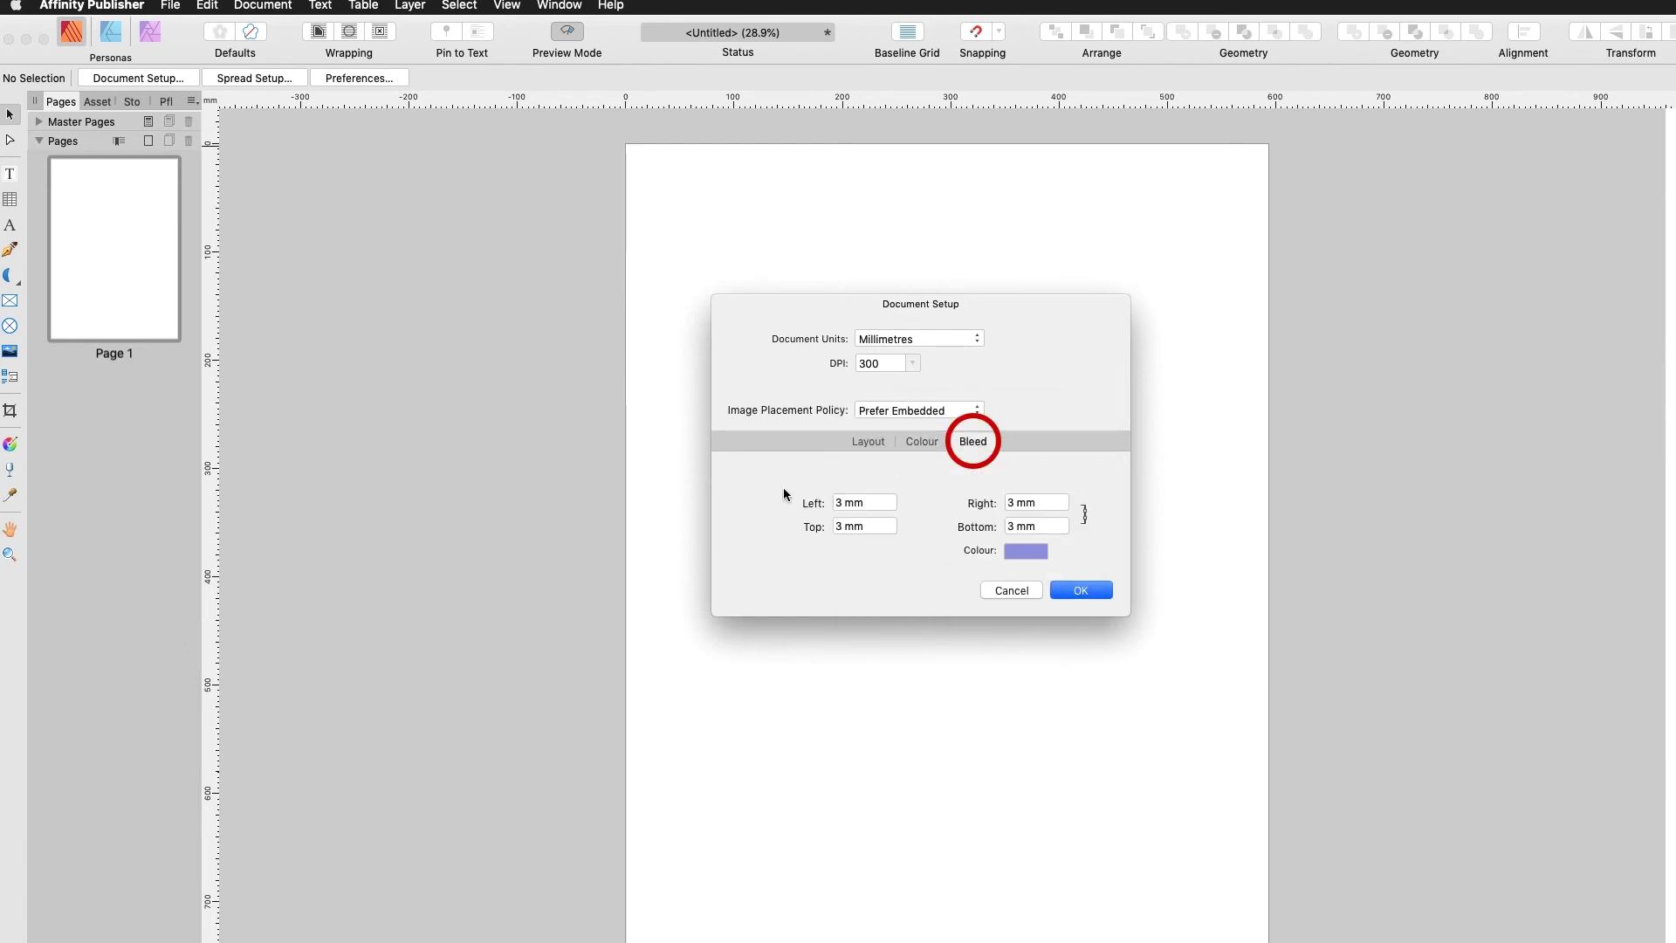
{"action": "left_click", "coordinate": [884, 559]}
Step: Change the page preset to A0 (841 × 1189 mm), review scaling and margins, then open Preferences
{"action": "key", "text": "Return"}
{"action": "left_click", "coordinate": [259, 80]}
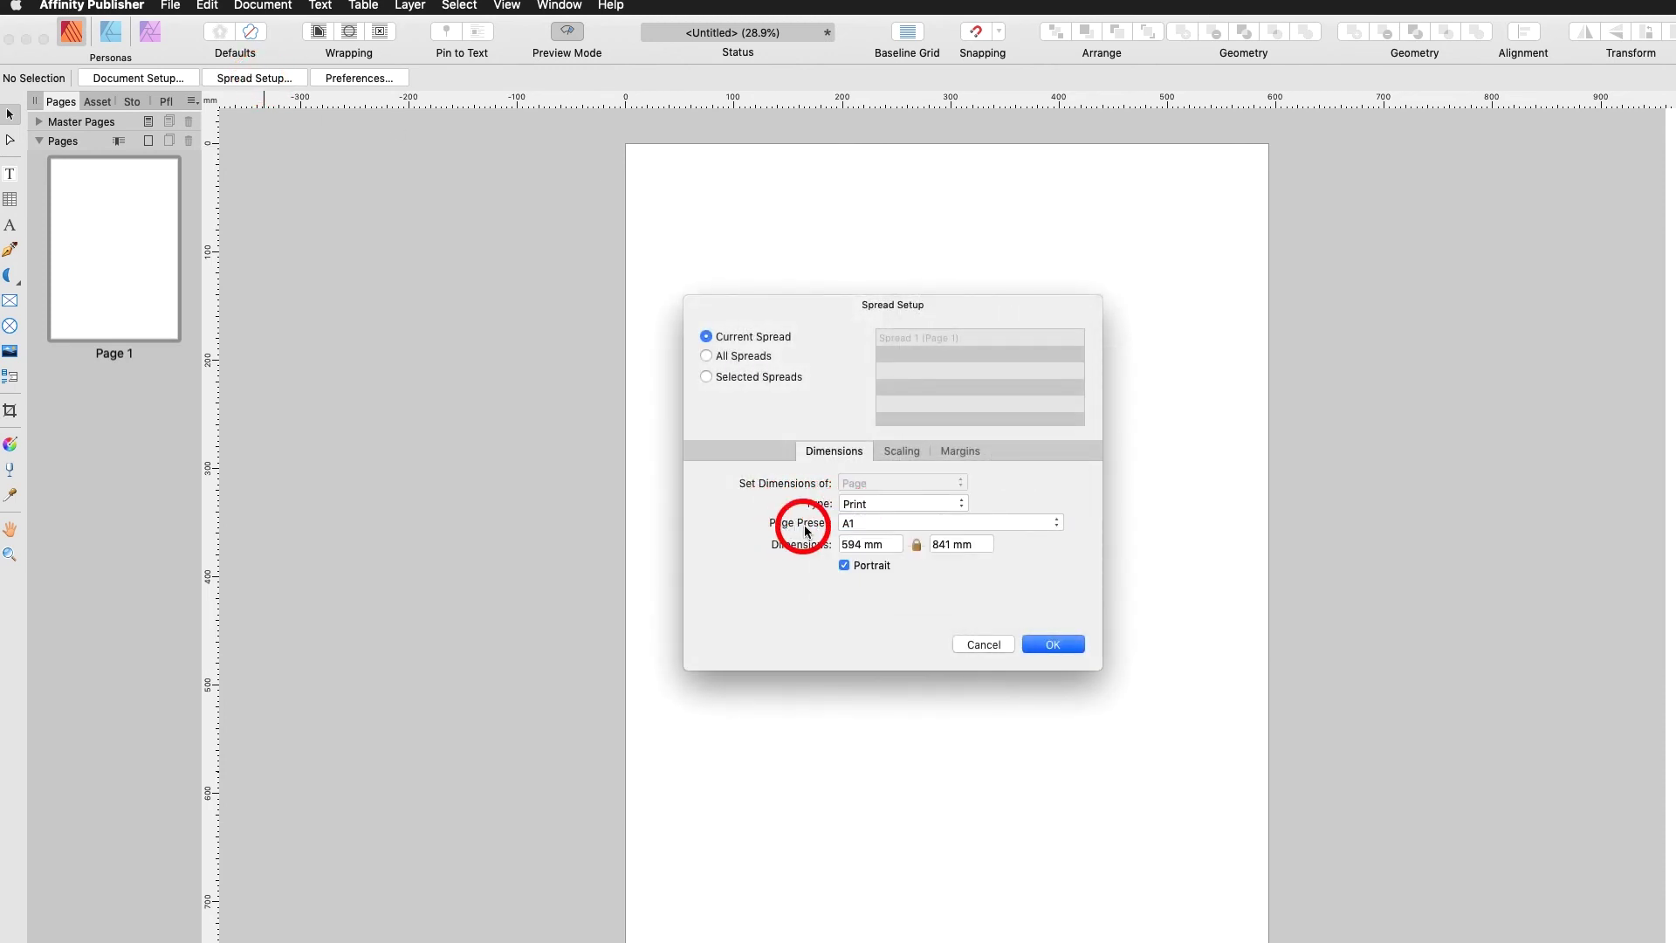
{"action": "left_click", "coordinate": [1056, 522]}
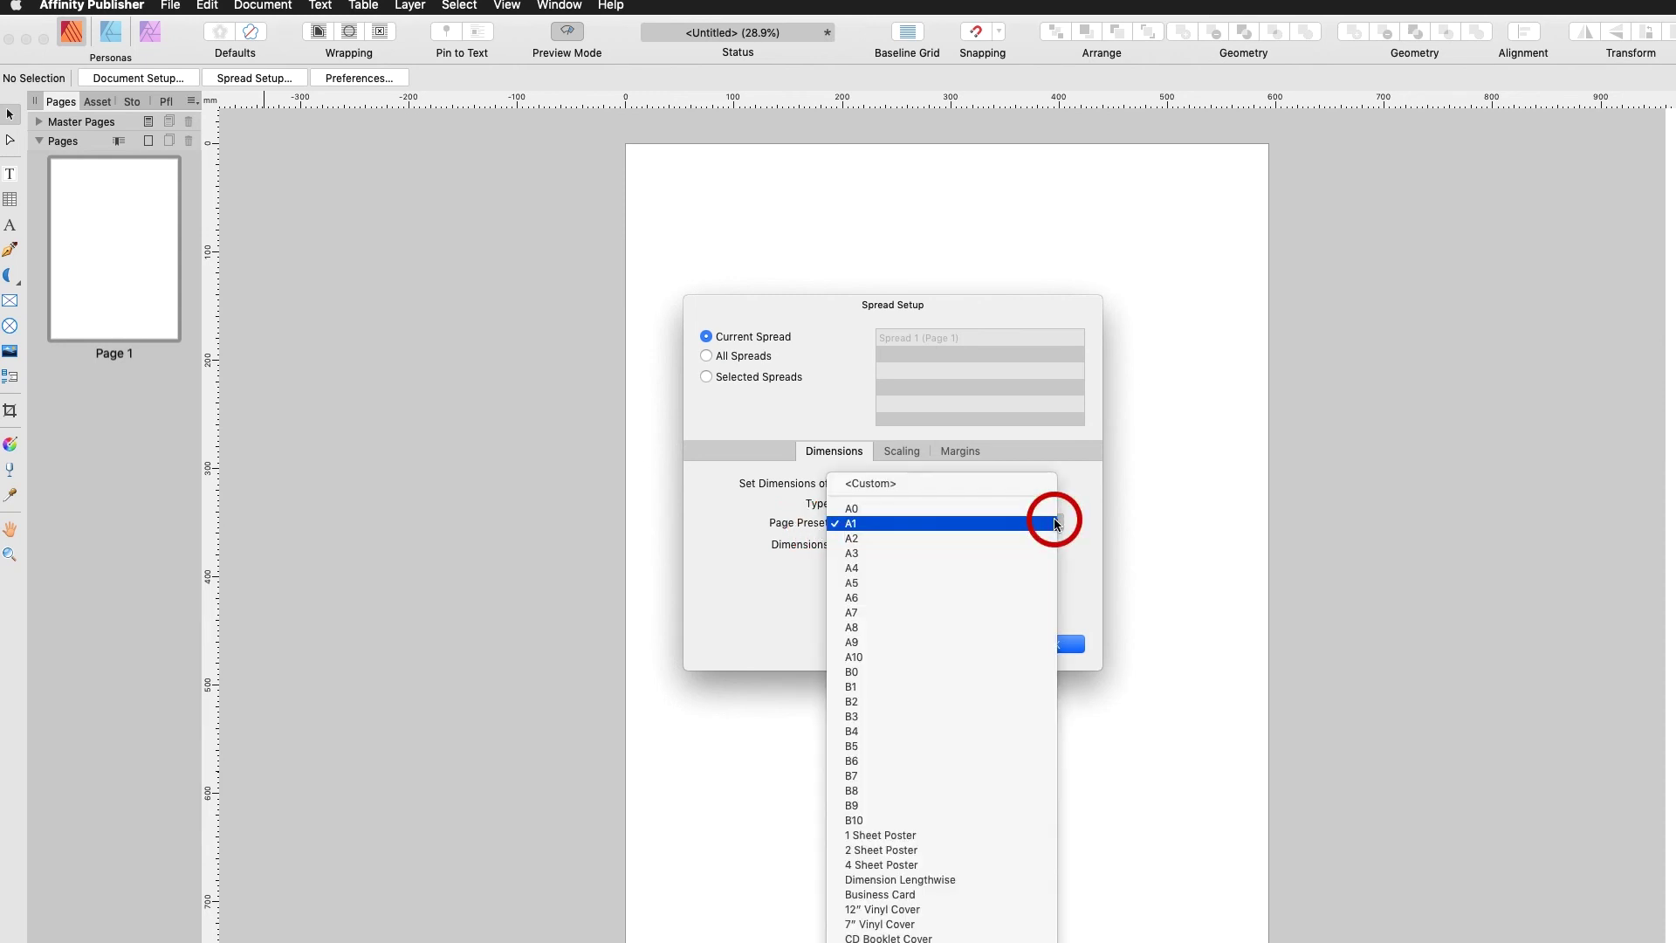
{"action": "left_click", "coordinate": [935, 509]}
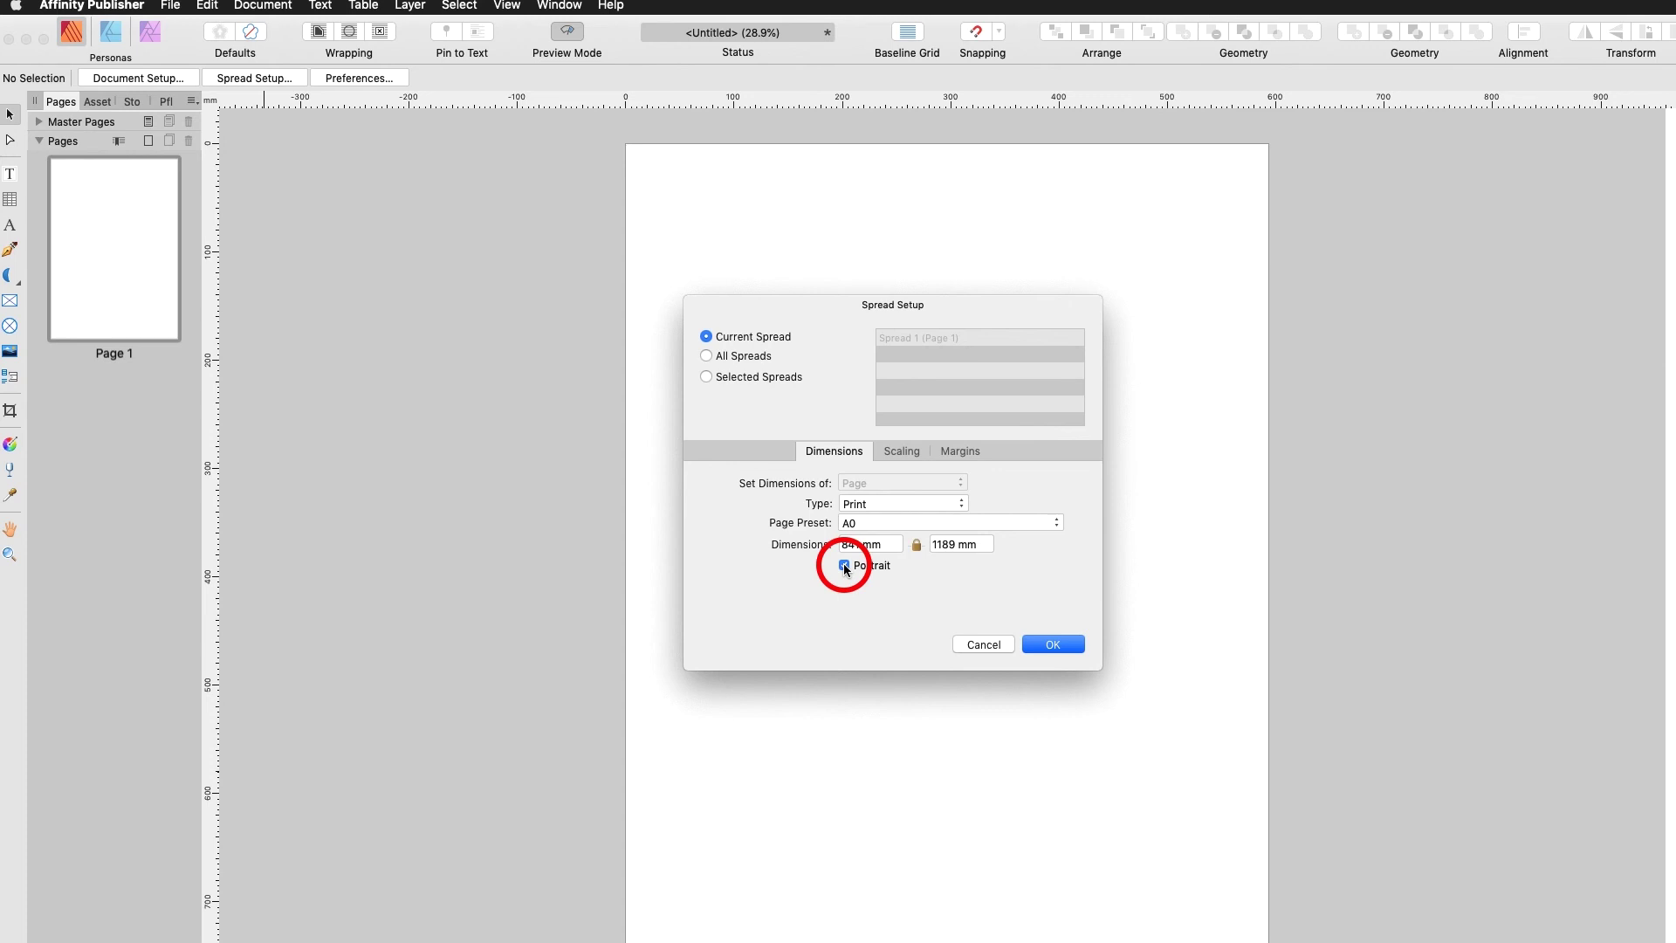
{"action": "left_click", "coordinate": [904, 452]}
{"action": "left_click", "coordinate": [949, 453]}
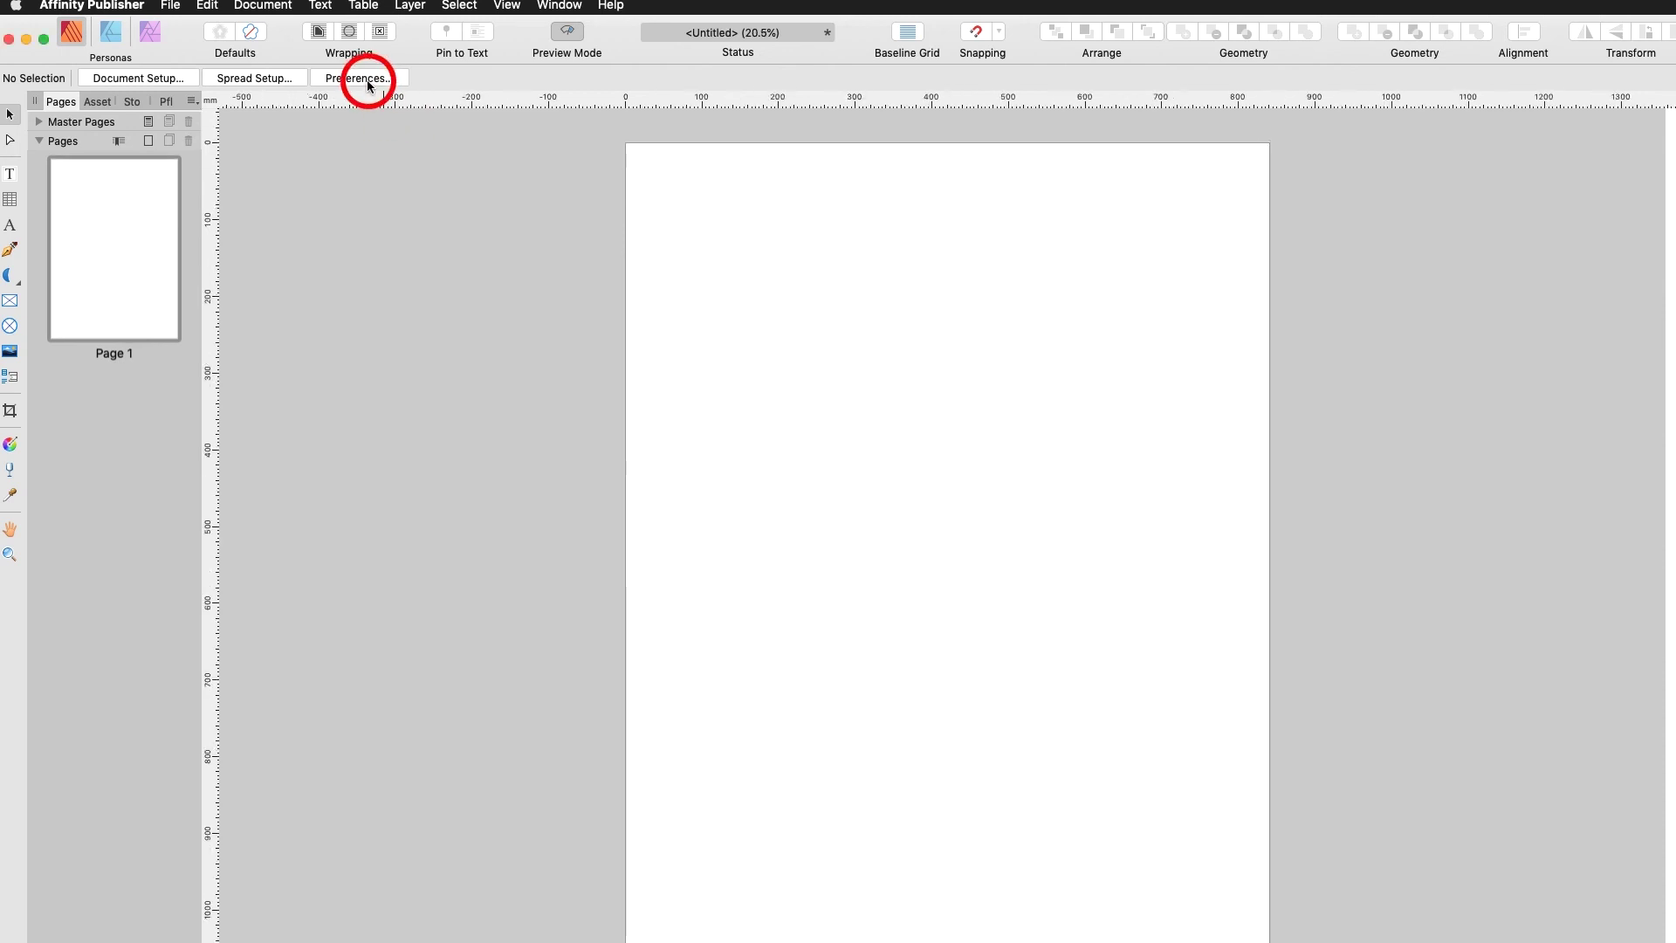
{"action": "left_click", "coordinate": [366, 82]}
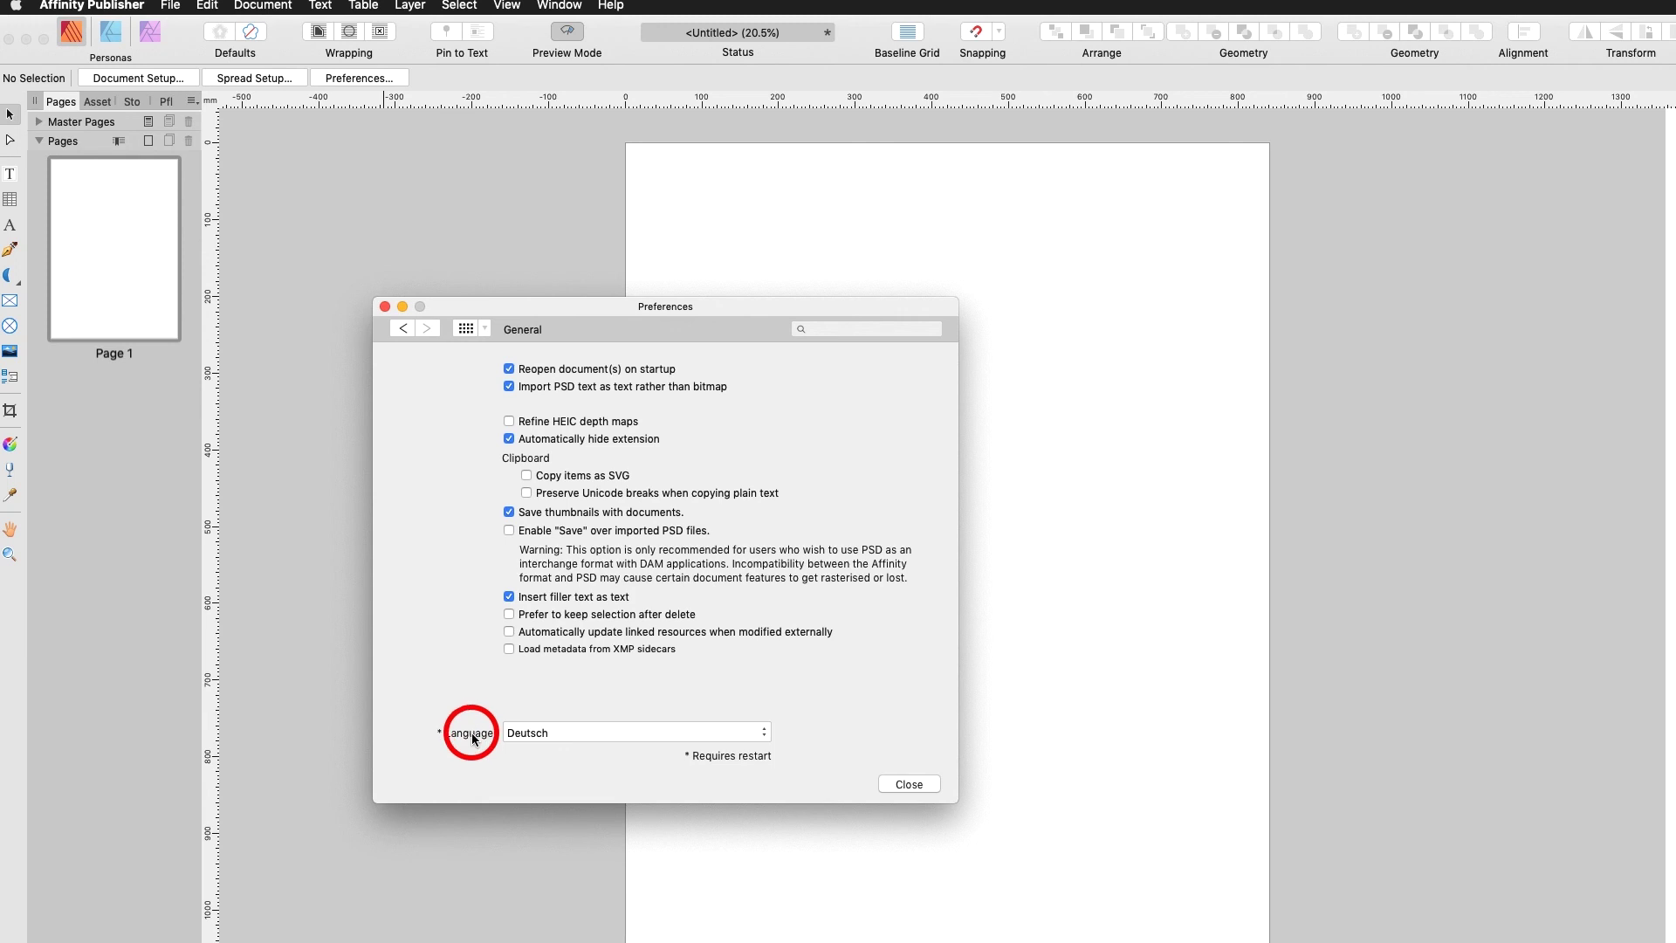
Step: Leave the interface language on Deutsch and close Preferences, prompting the restart alert
{"action": "left_click", "coordinate": [580, 733]}
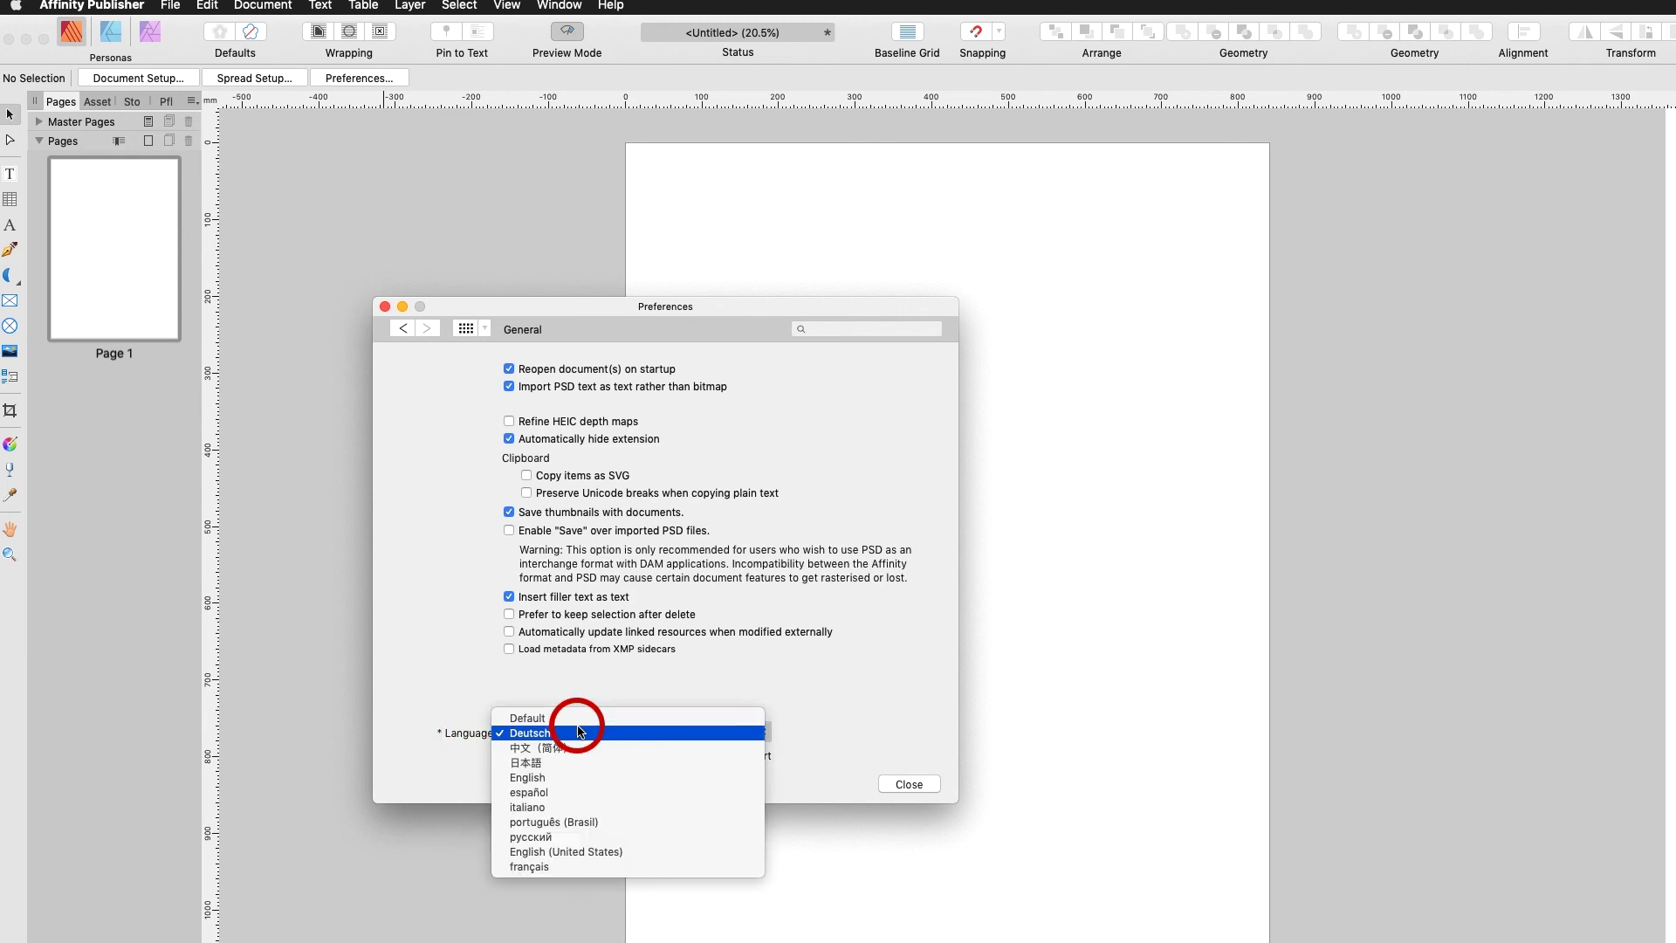
{"action": "left_click", "coordinate": [897, 786]}
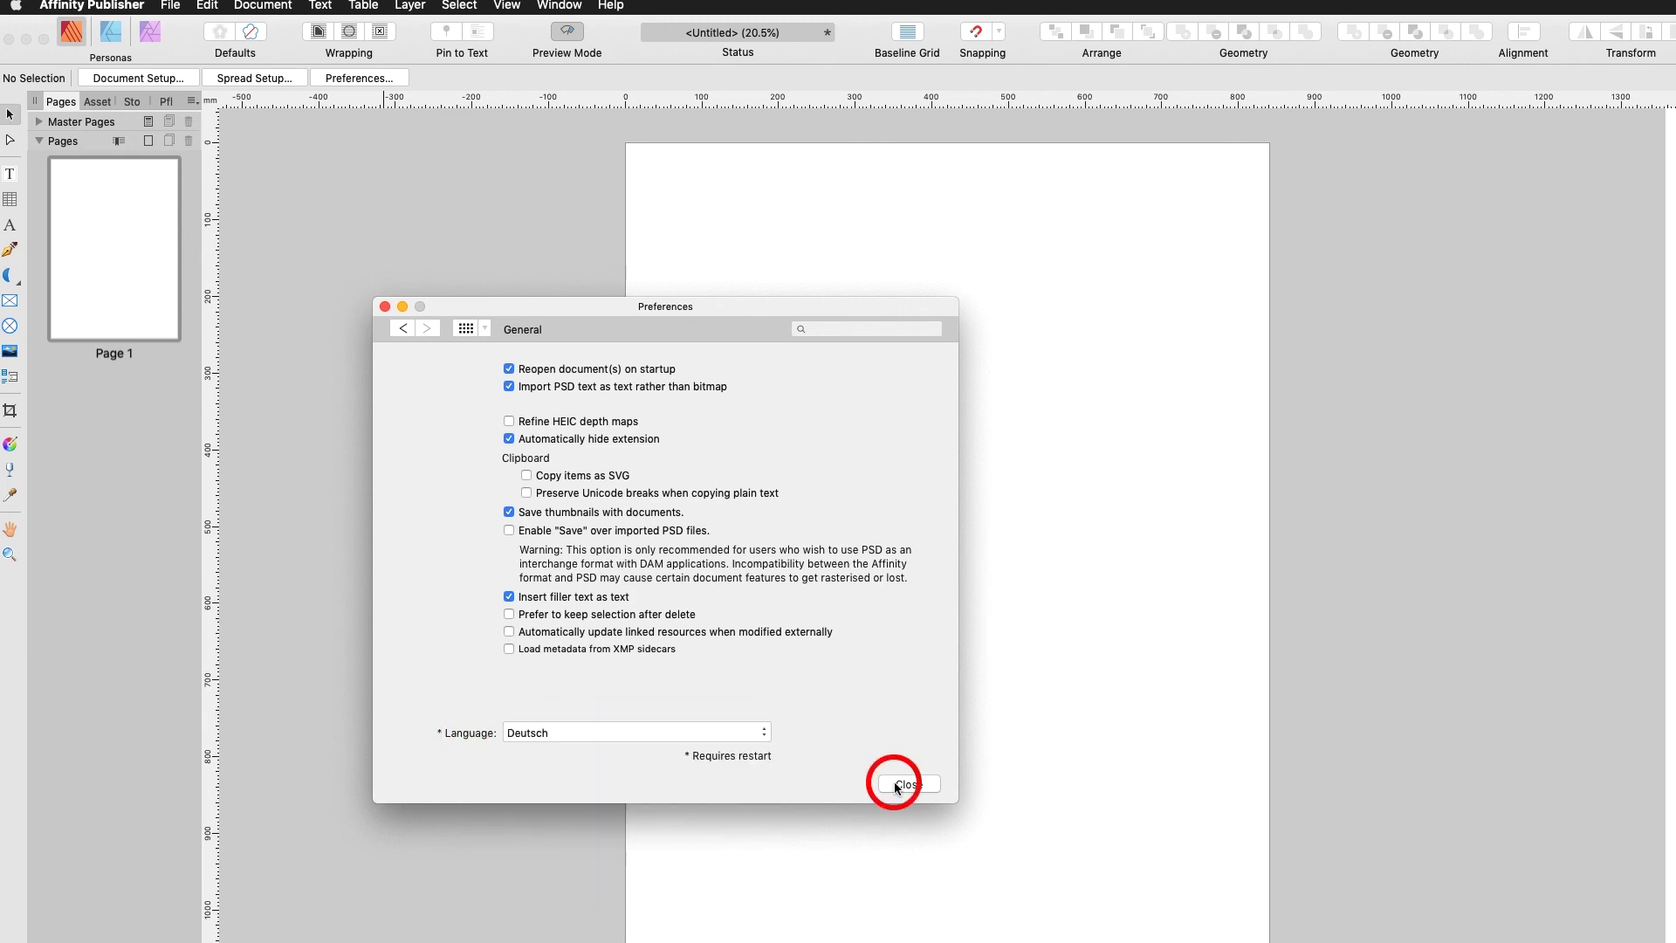
{"action": "left_click", "coordinate": [897, 785]}
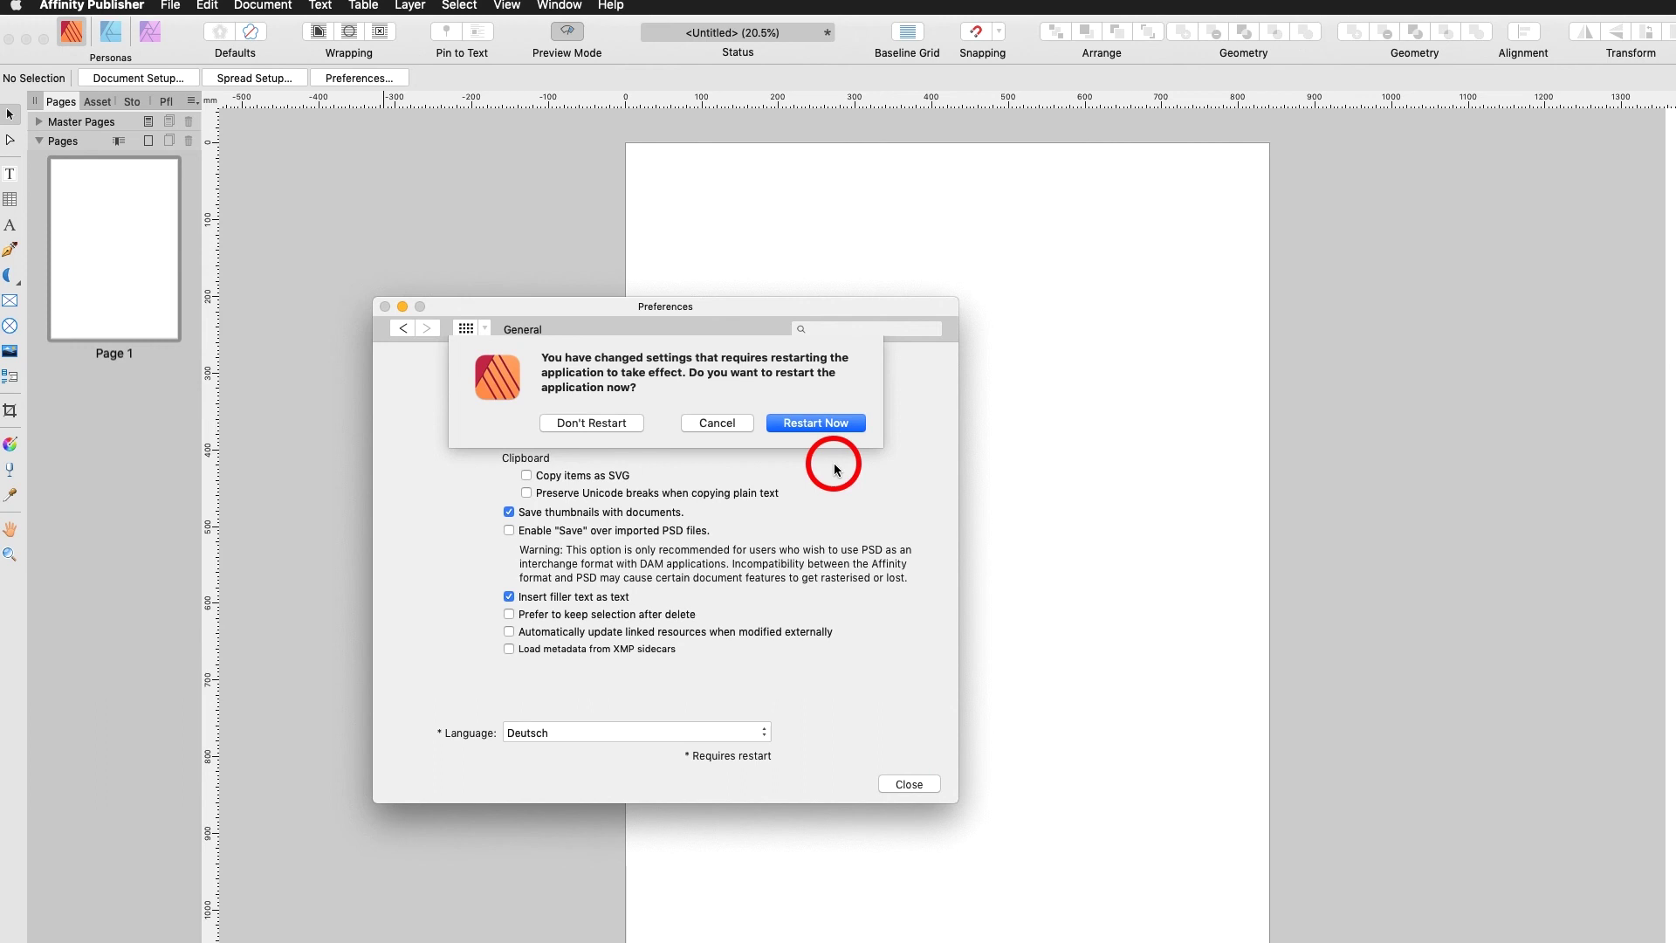